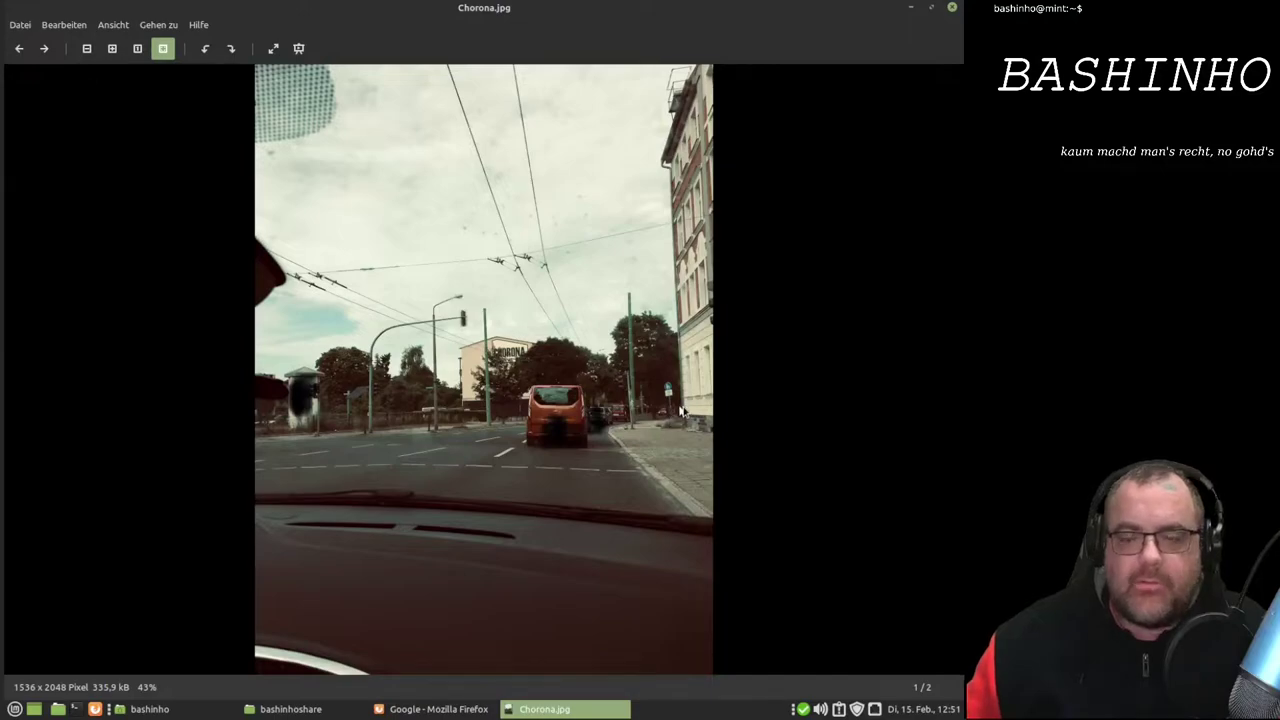
# - Zoom Chorona.jpg in Xviewer from 43% to about 78%
pyautogui.scroll(2, 680, 410)
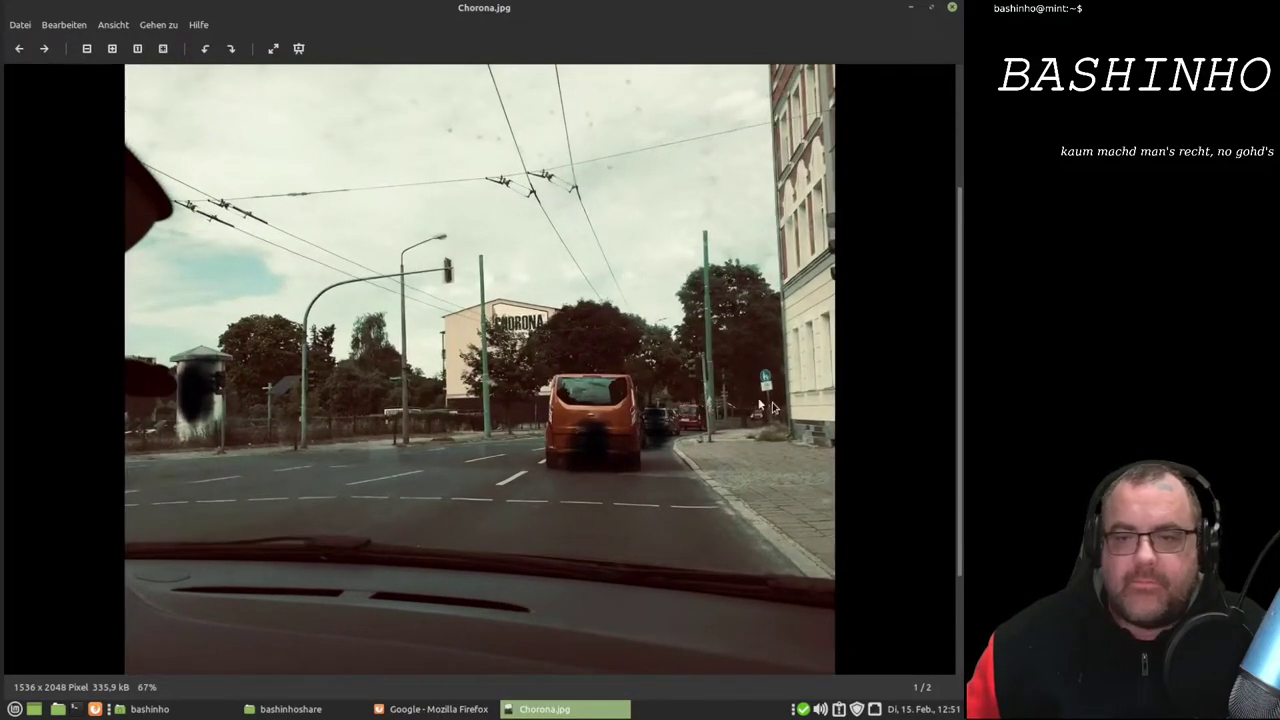
pyautogui.scroll(2, 770, 404)
pyautogui.scroll(1, 769, 400)
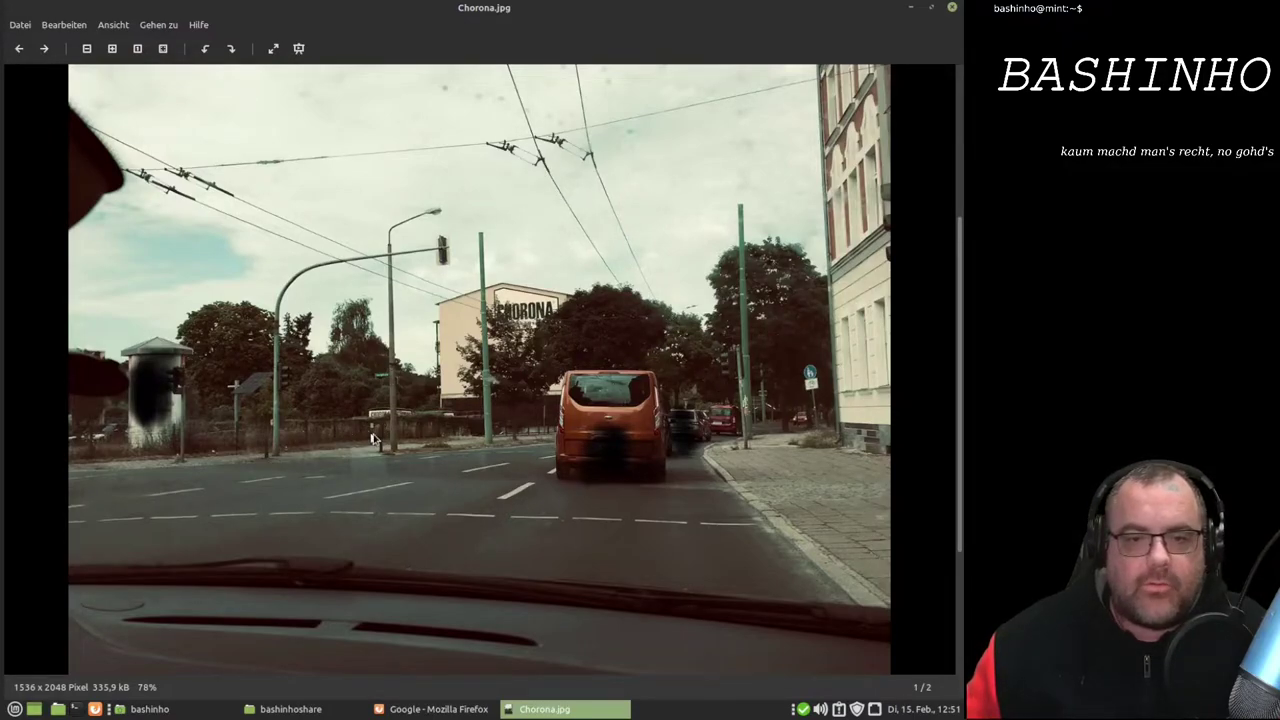
# - Zoom to about 500% on the green street-name plate by the CHORONA billboard, then back to about 370%
pyautogui.scroll(5, 343, 432)
pyautogui.scroll(2, 340, 385)
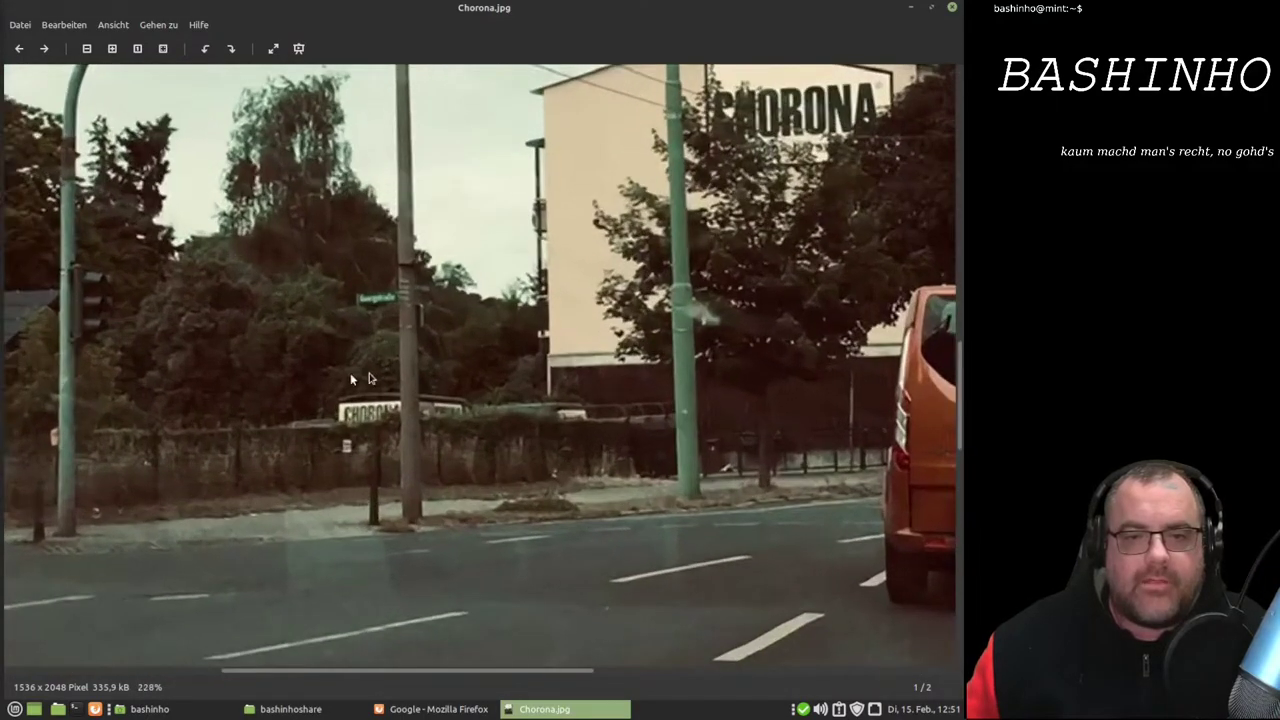
pyautogui.scroll(2, 370, 350)
pyautogui.scroll(1, 386, 330)
pyautogui.scroll(2, 386, 318)
pyautogui.scroll(1, 386, 318)
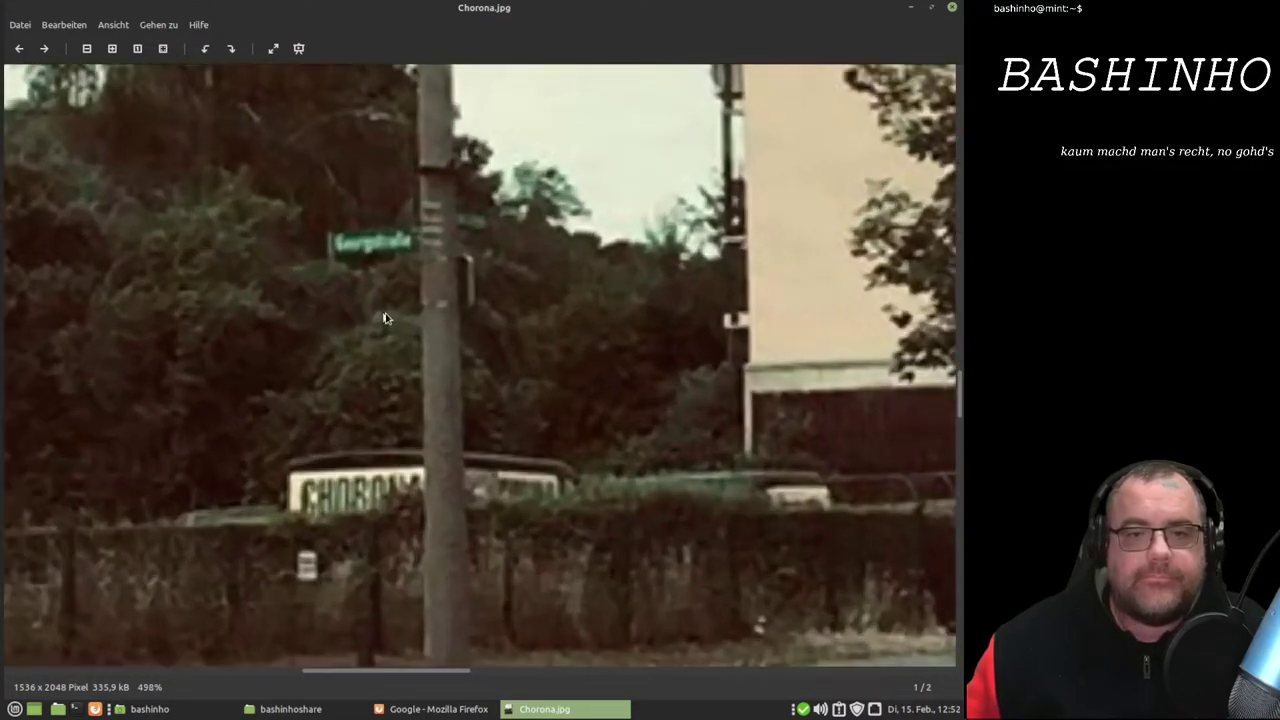
pyautogui.scroll(1, 370, 296)
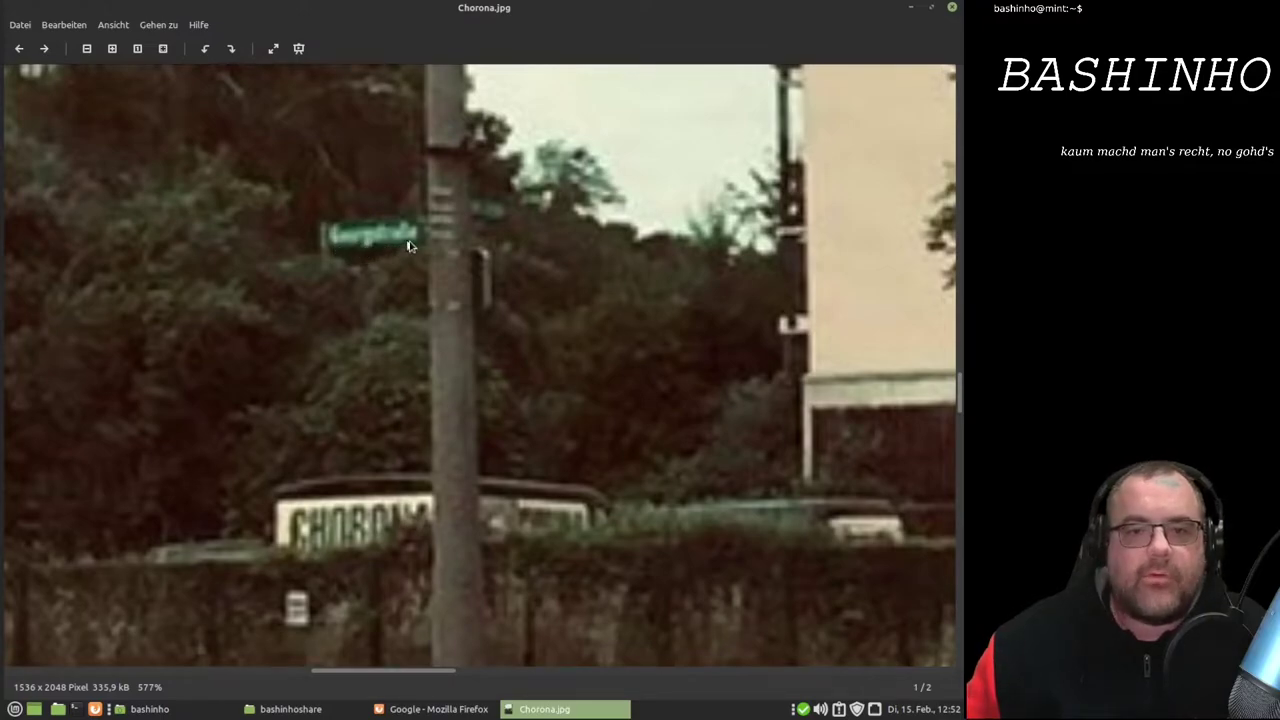
pyautogui.scroll(-1, 405, 250)
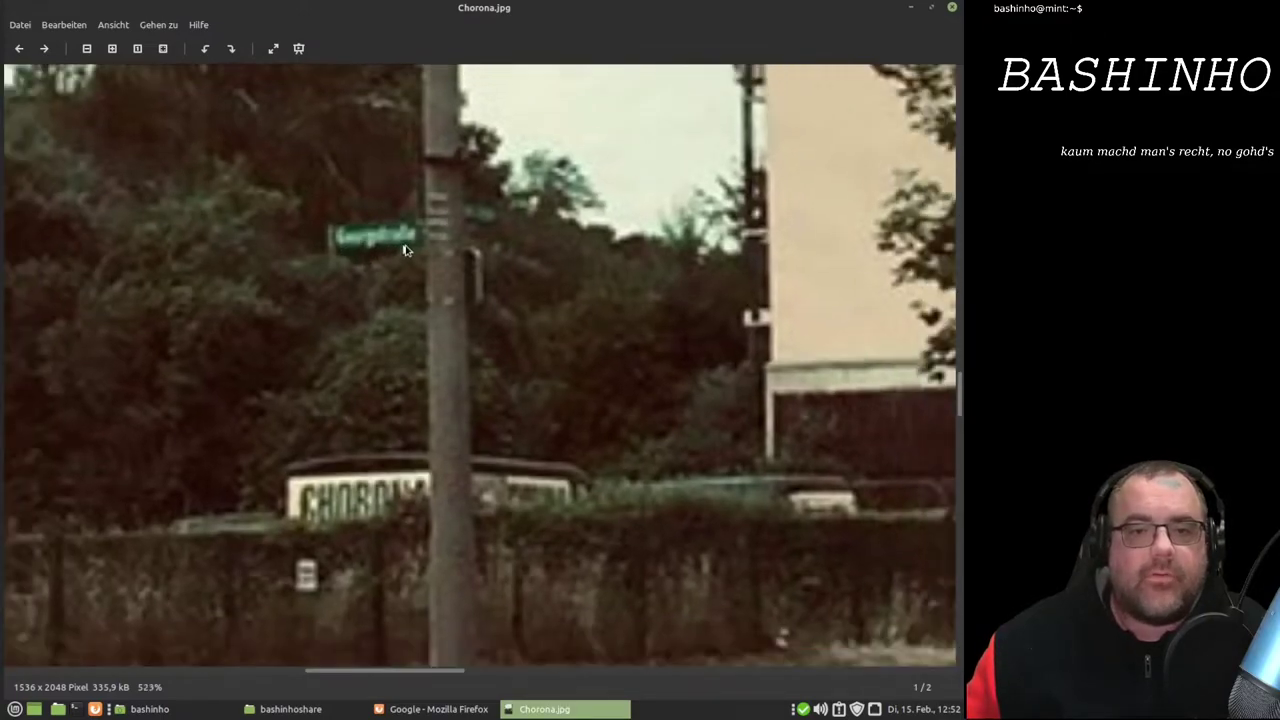
pyautogui.scroll(-1, 405, 250)
pyautogui.scroll(-3, 399, 253)
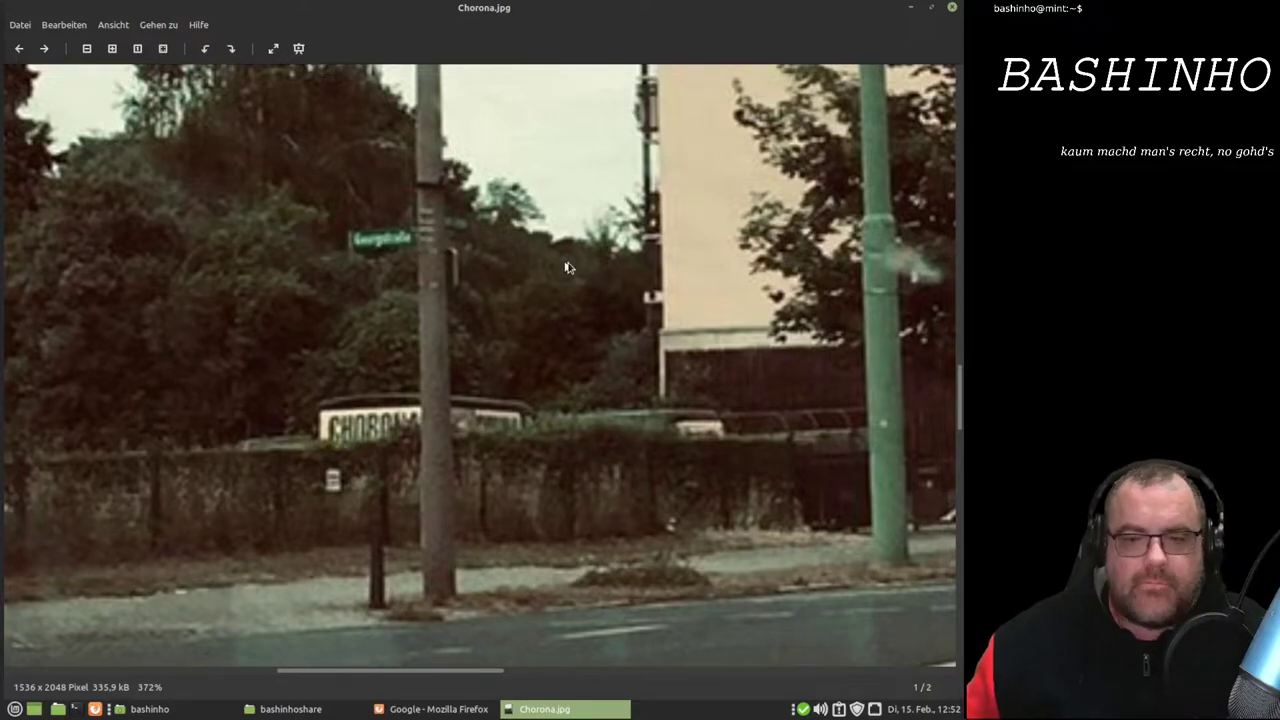
# - Search Google in Firefox for 'oberleitungsbus liste deutschland'
pyautogui.click(405, 708)
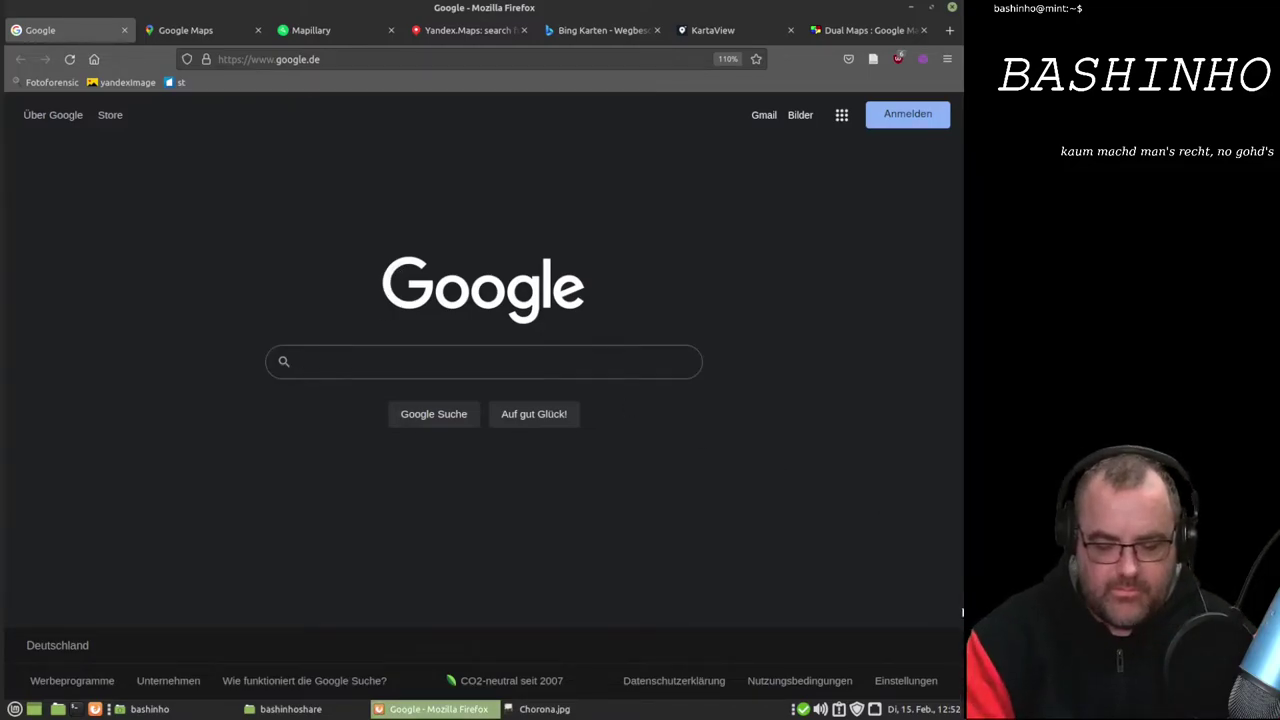
pyautogui.write('oberleitu')
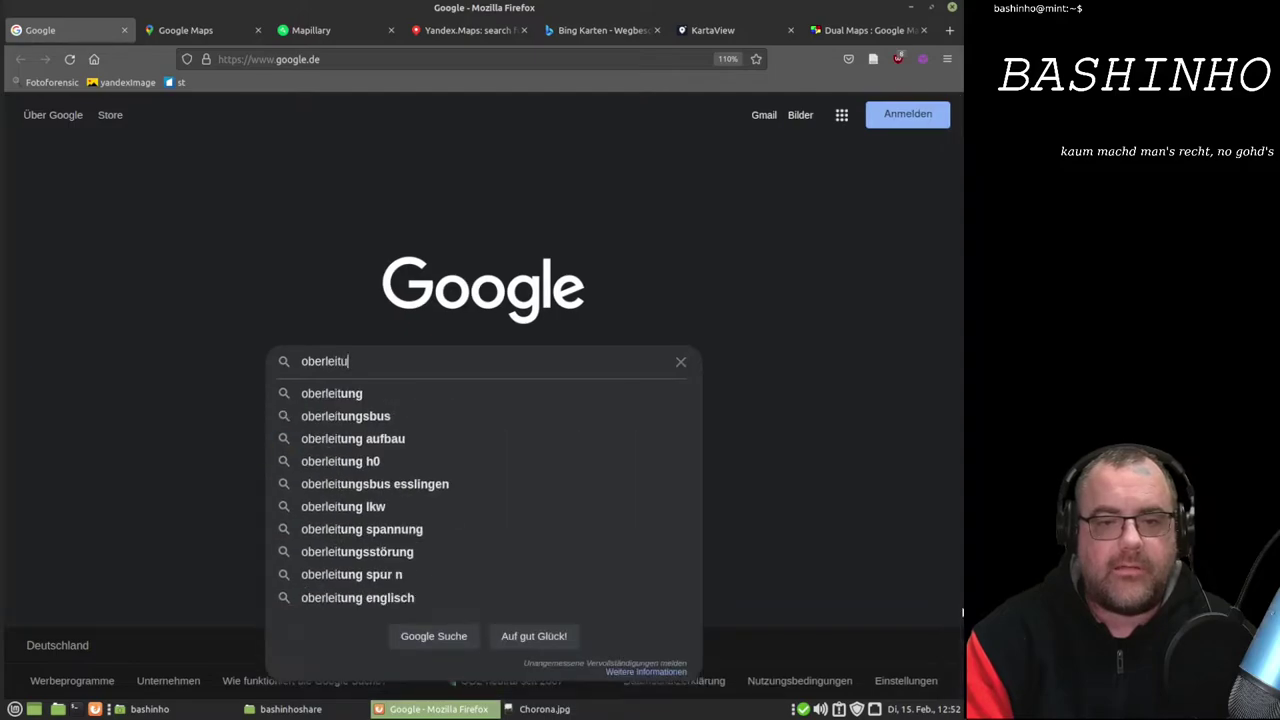
pyautogui.write('ngsbus')
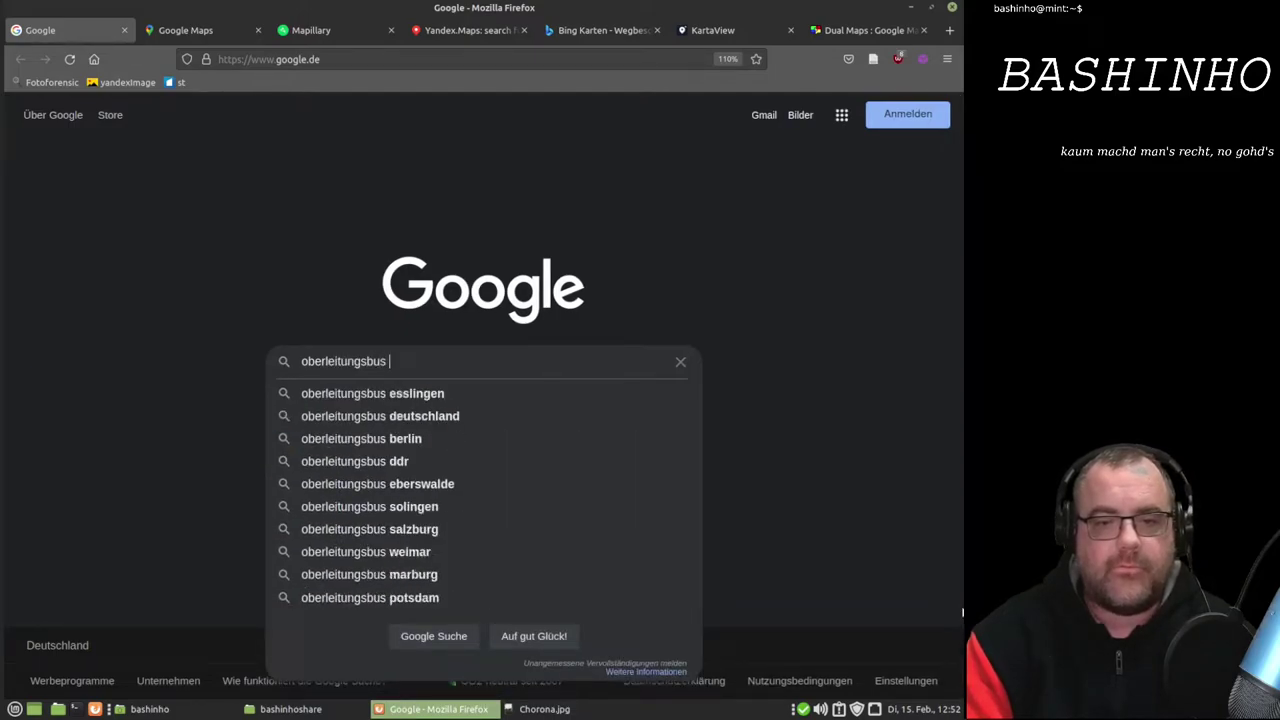
pyautogui.write(' liste')
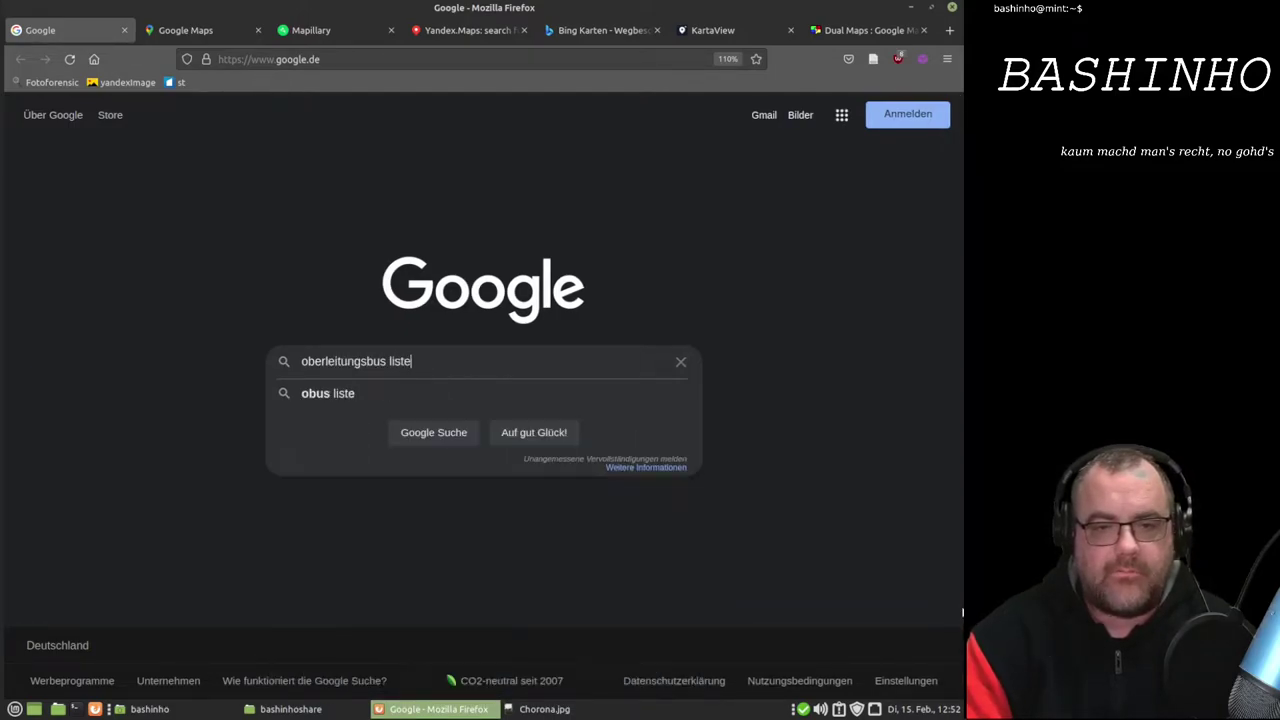
pyautogui.write(' de')
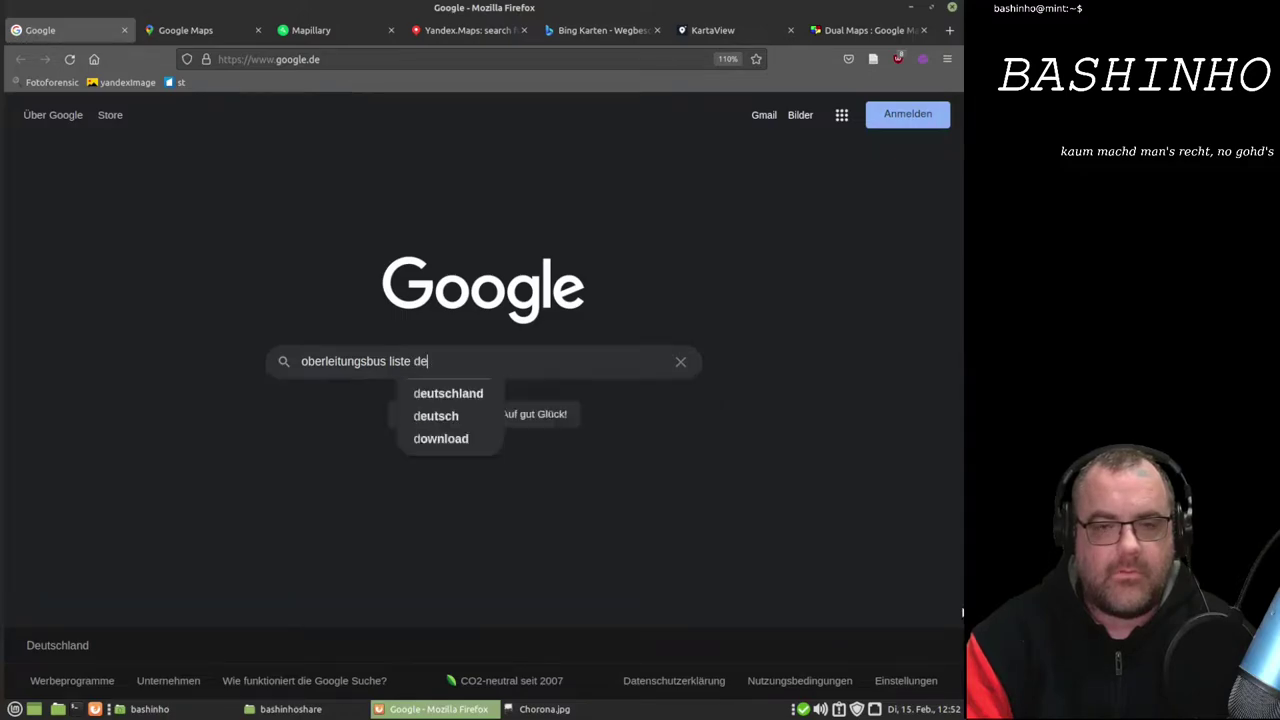
pyautogui.write('utschland')
pyautogui.press('Return')
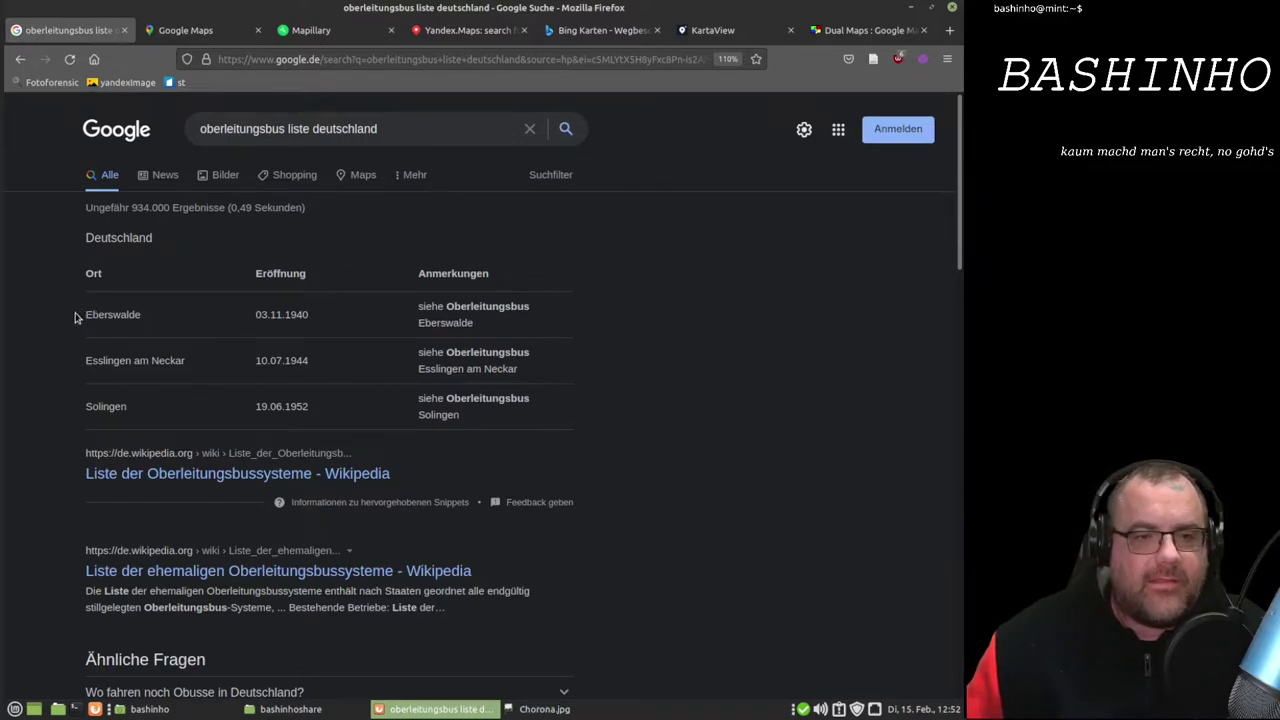
# - Search Google Maps for 'eberswalde georgst' to pin Georgstraße in 16225 Eberswalde
pyautogui.click(192, 32)
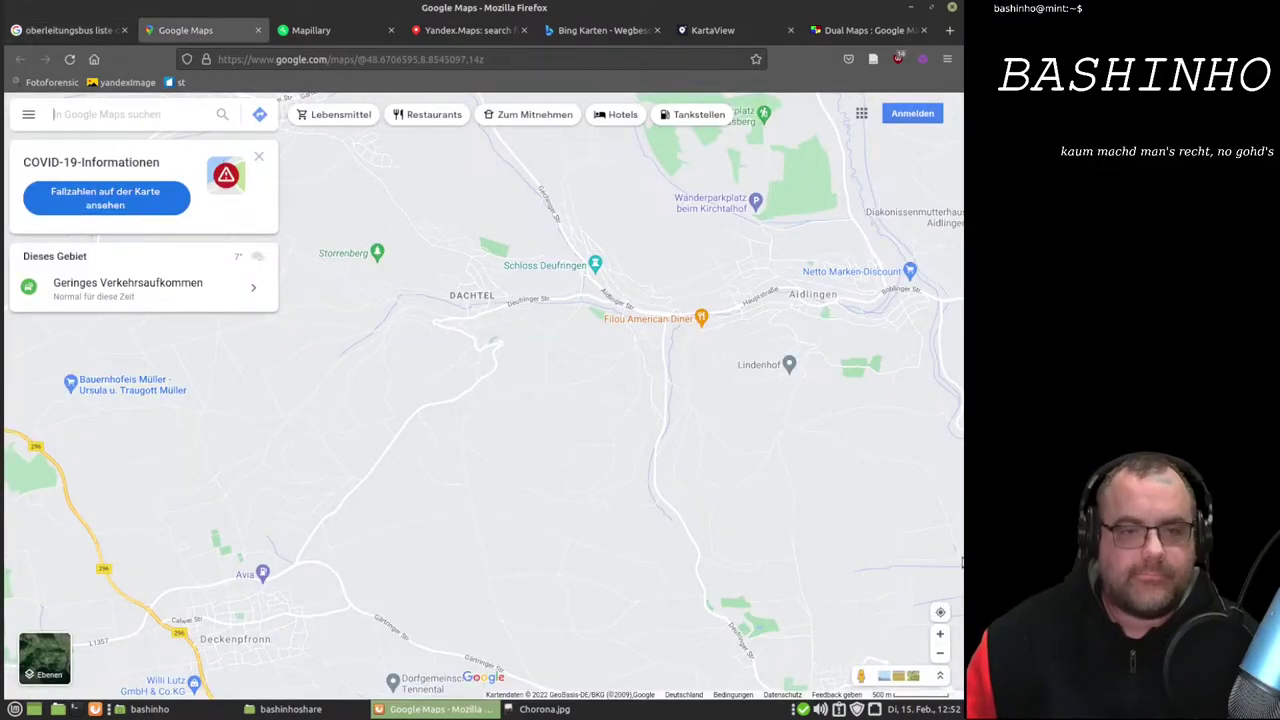
pyautogui.write('ebersw')
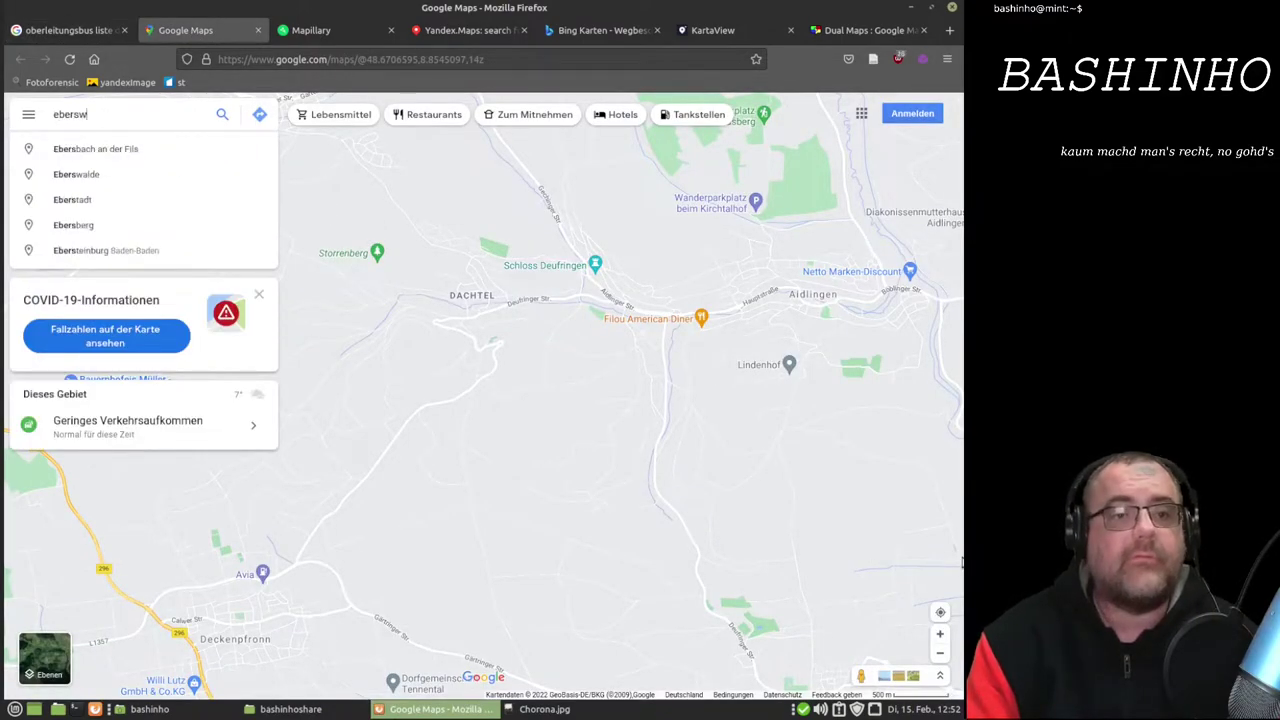
pyautogui.write('alde geor')
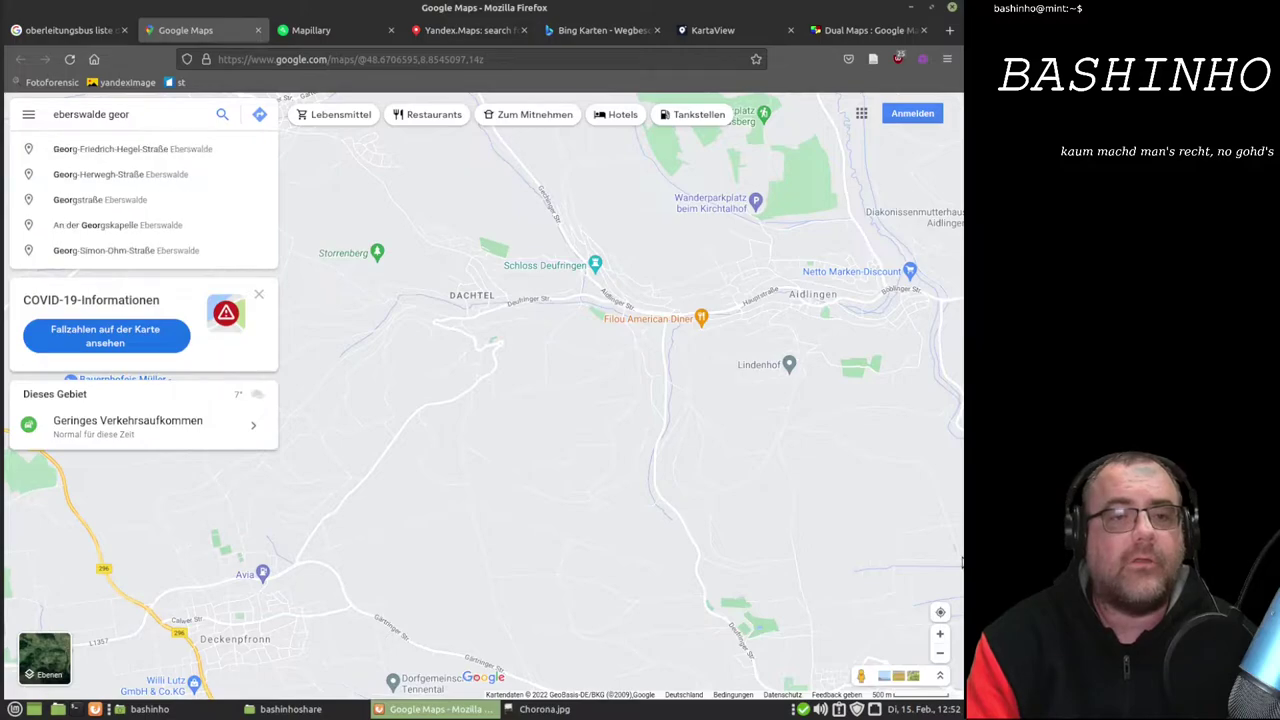
pyautogui.write('gstraße')
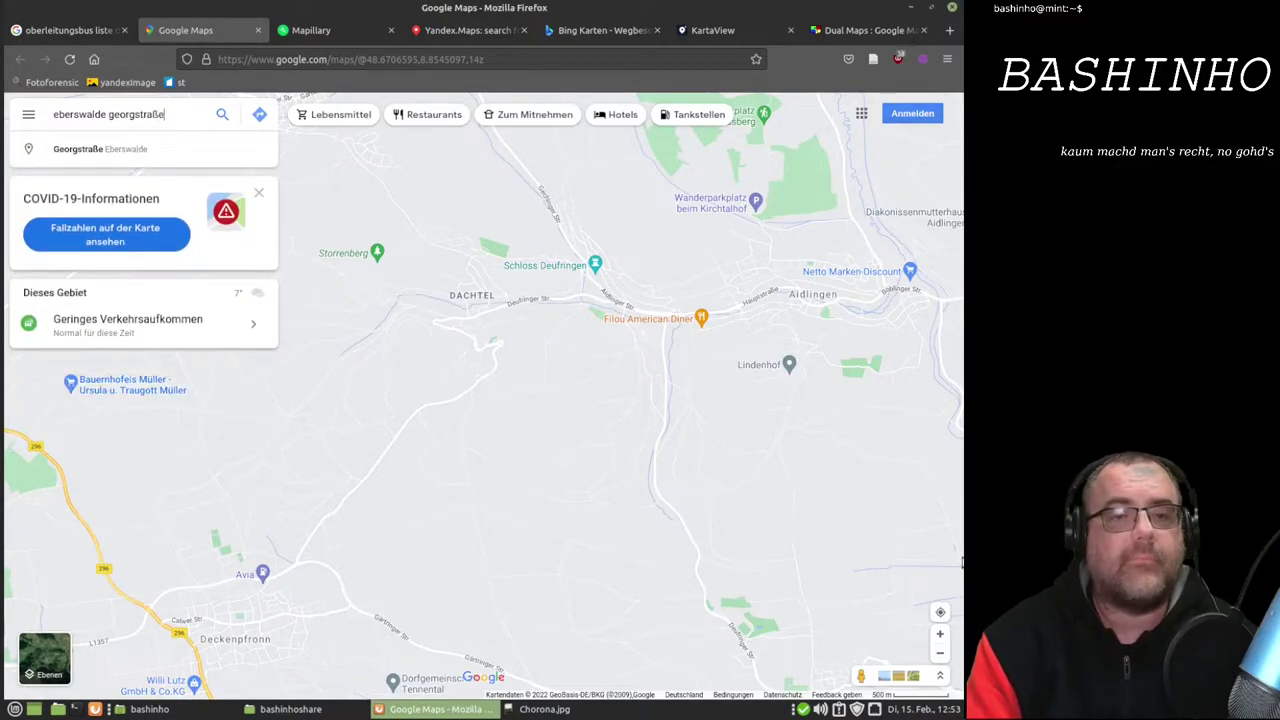
pyautogui.press('Return')
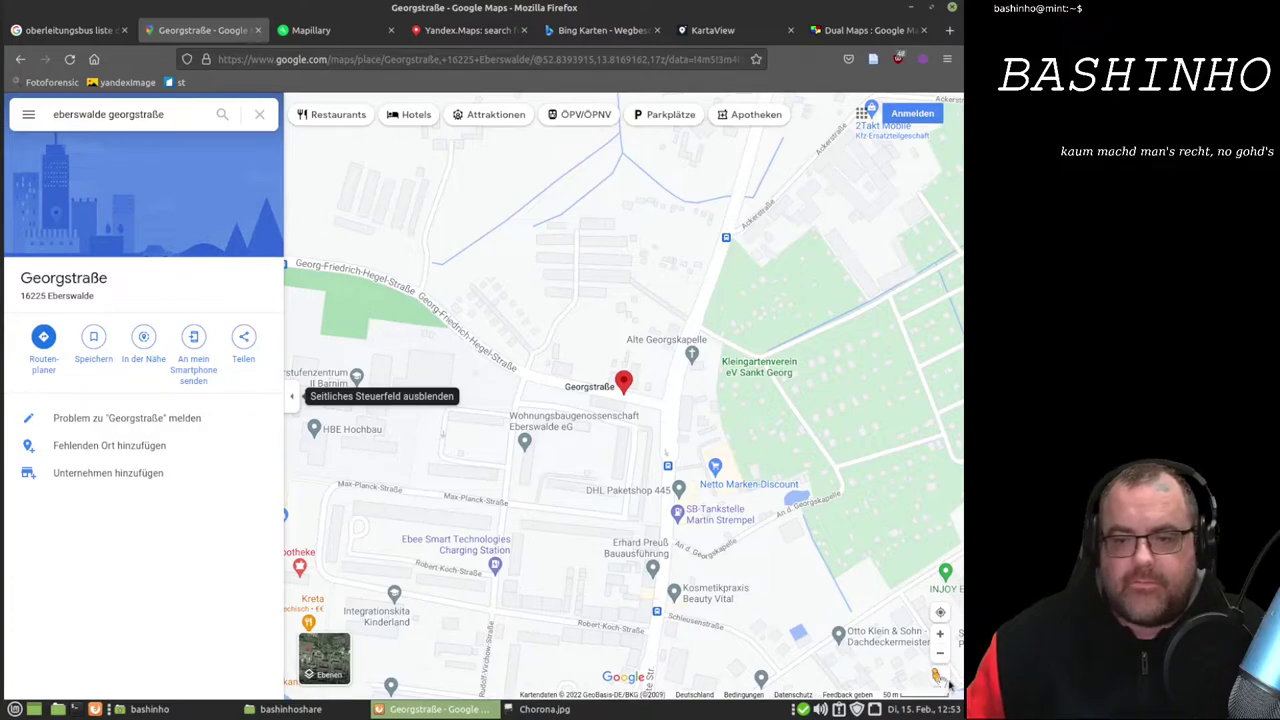
# - Check street-level imagery near Georgstraße, then move to the Mapillary coverage map
pyautogui.moveTo(940, 676); pyautogui.dragTo(675, 378)
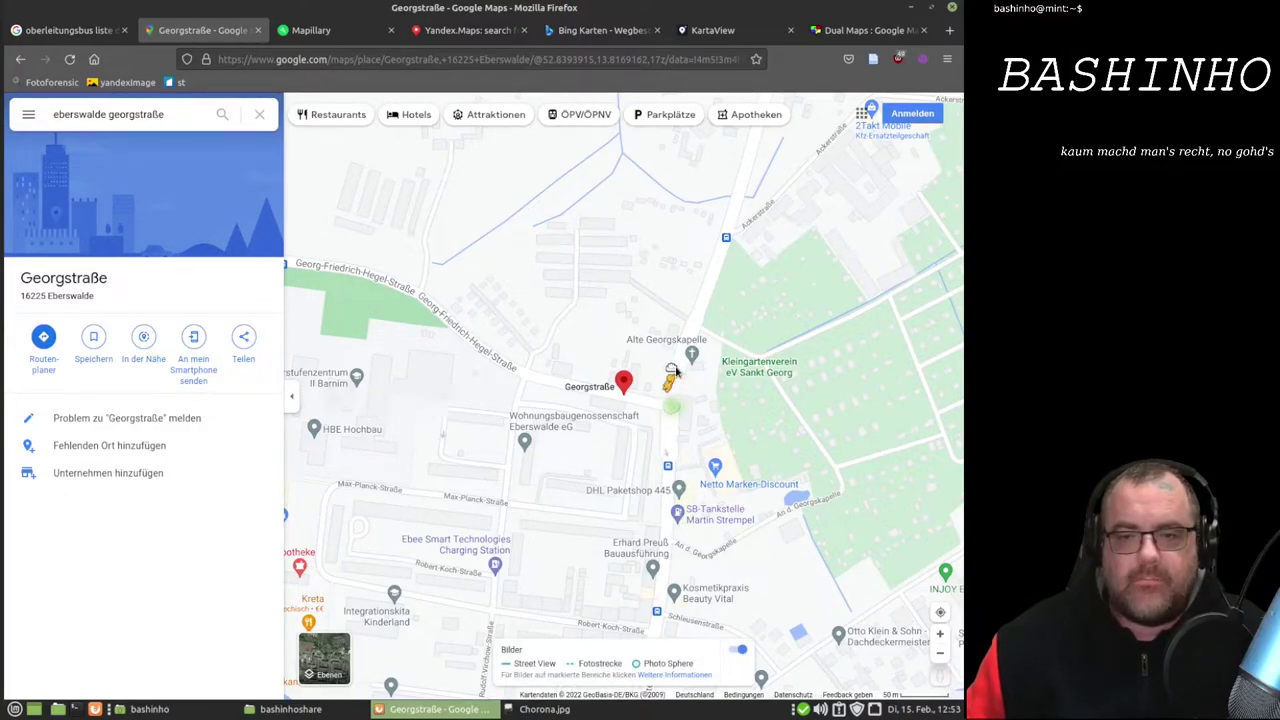
pyautogui.moveTo(675, 378); pyautogui.dragTo(676, 372)
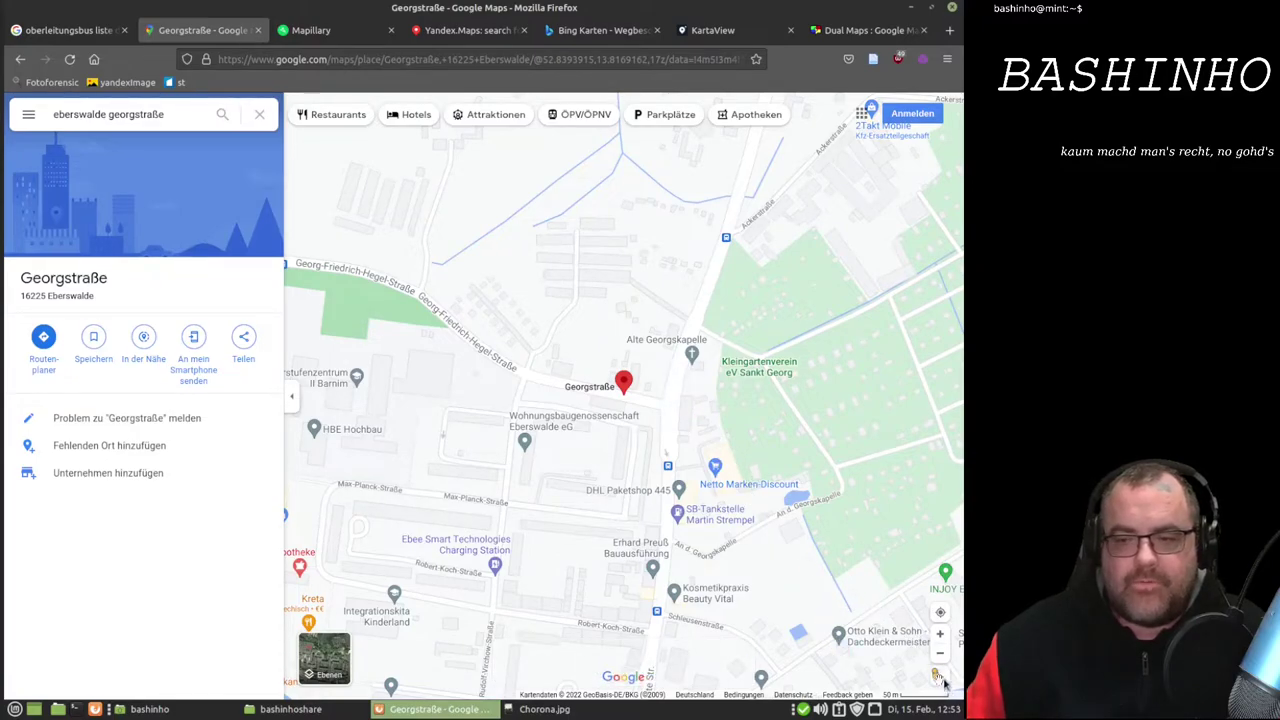
pyautogui.click(940, 676)
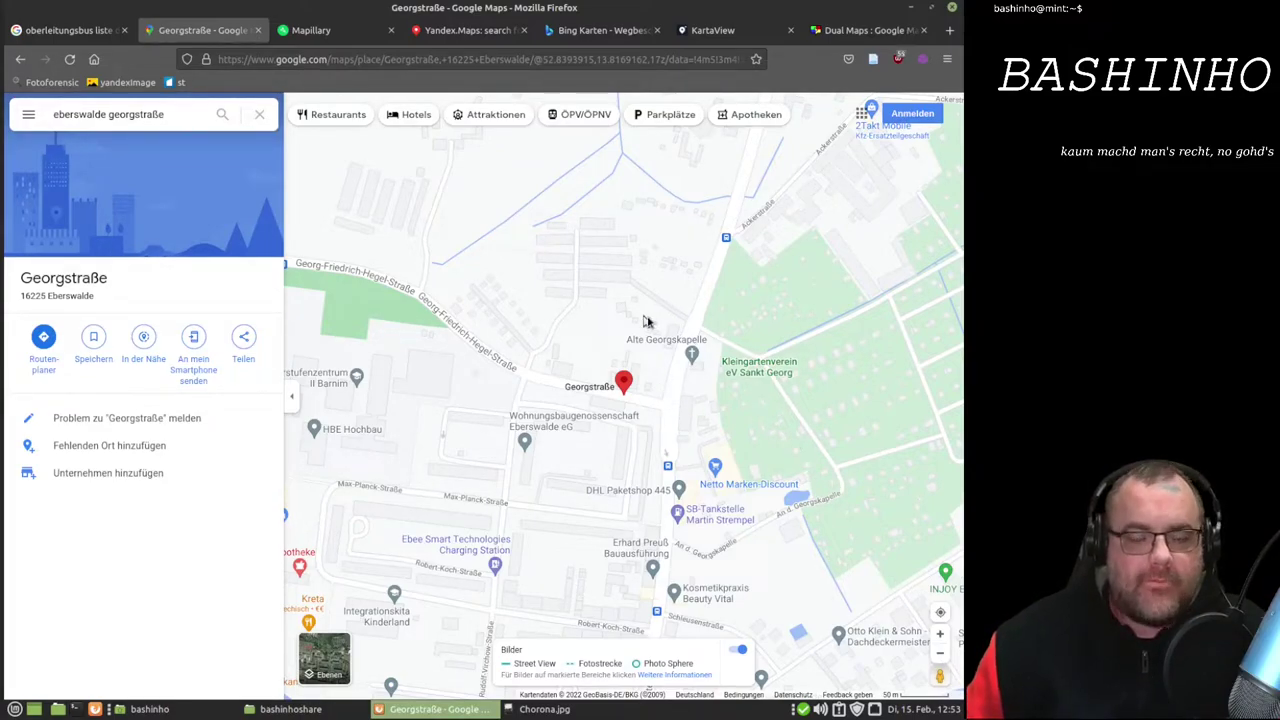
pyautogui.click(340, 33)
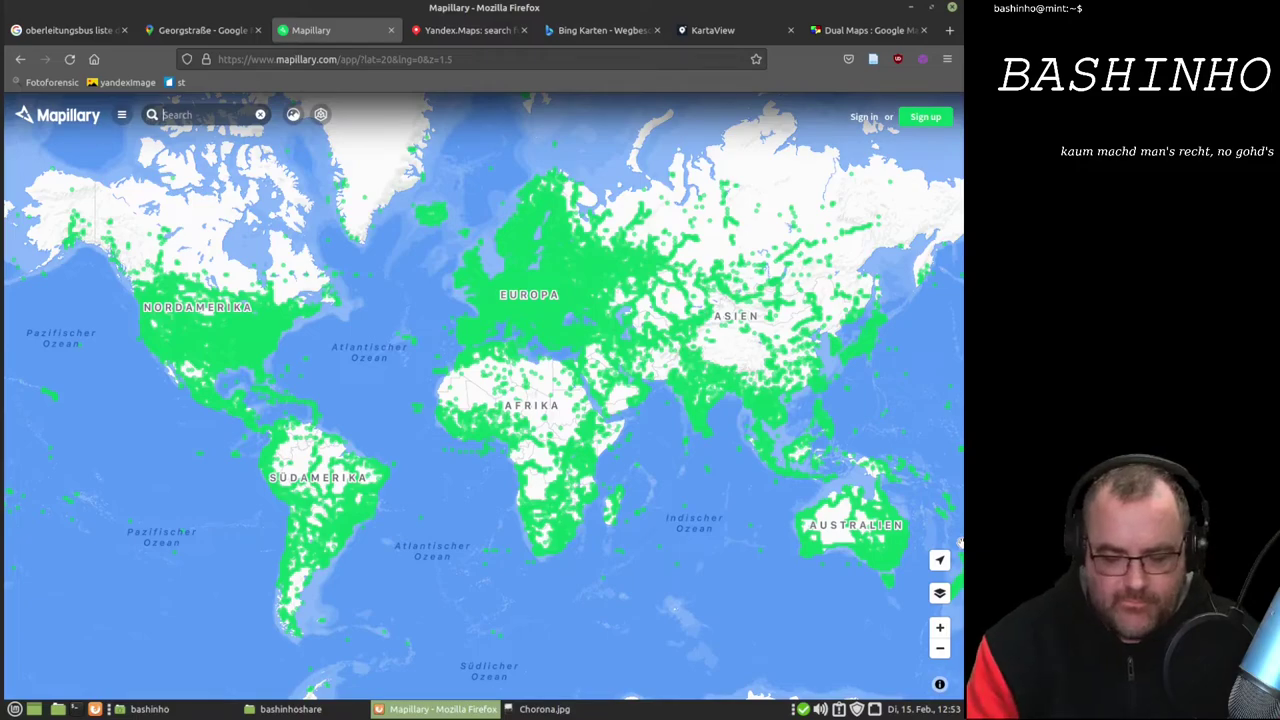
# - Search Mapillary for 'georgst eberwalde' and zoom to the Georgstraße/Breite Straße junction
pyautogui.write('georg')
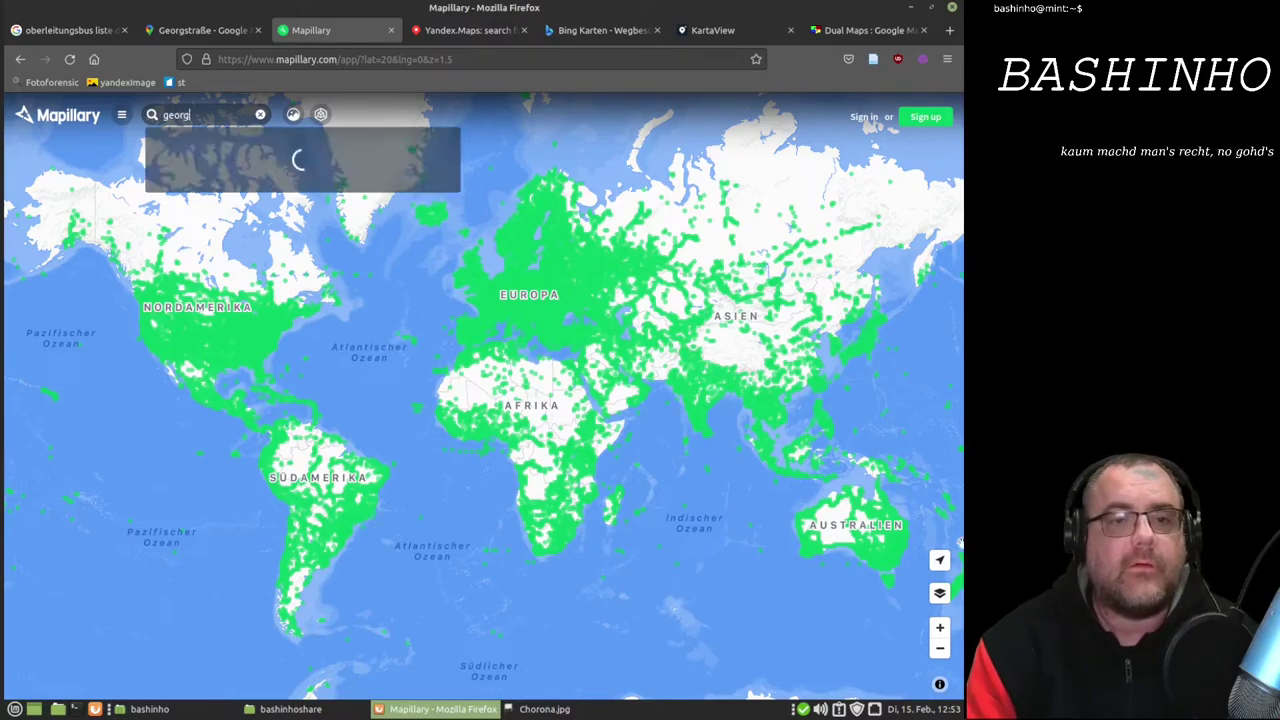
pyautogui.write('st eber')
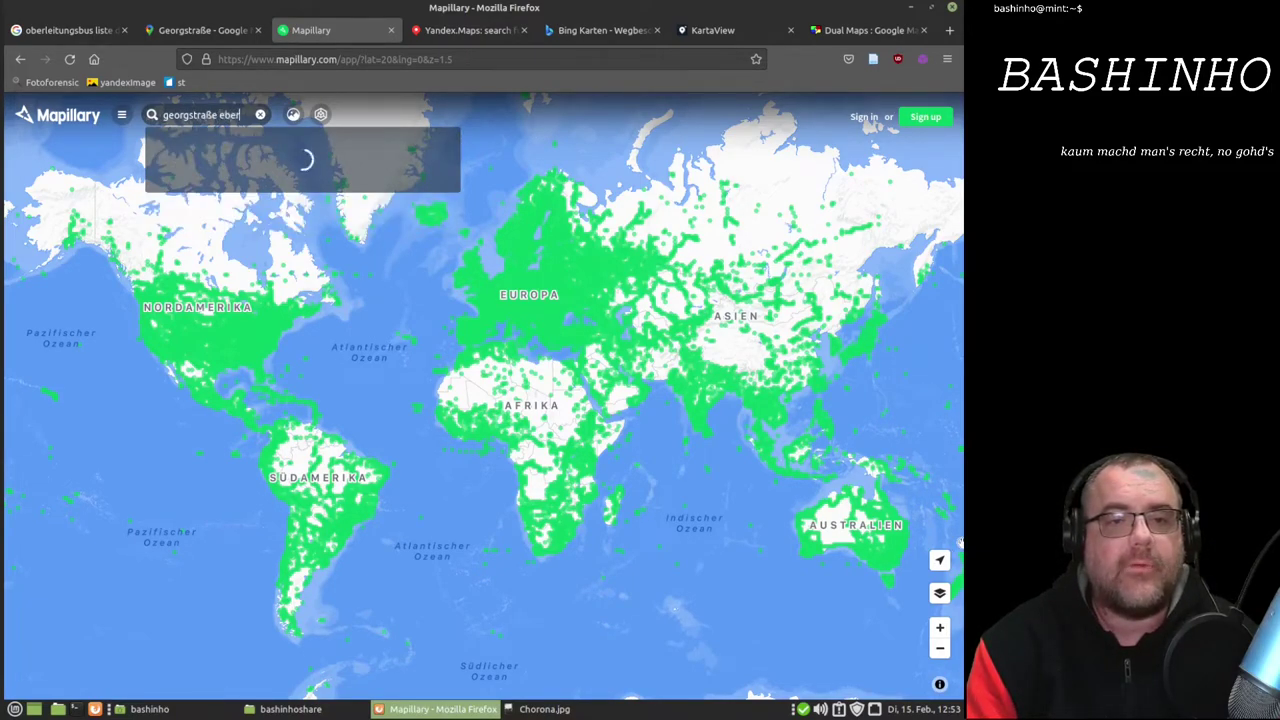
pyautogui.write('walde')
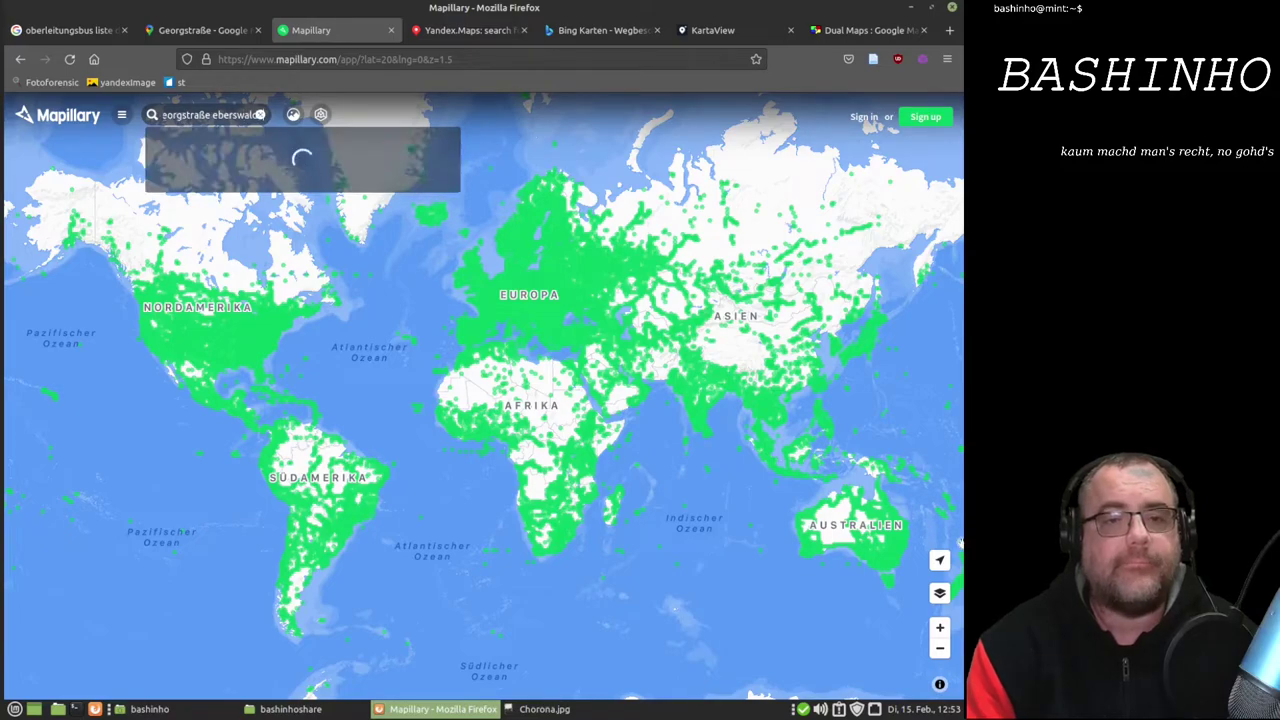
pyautogui.press('Return')
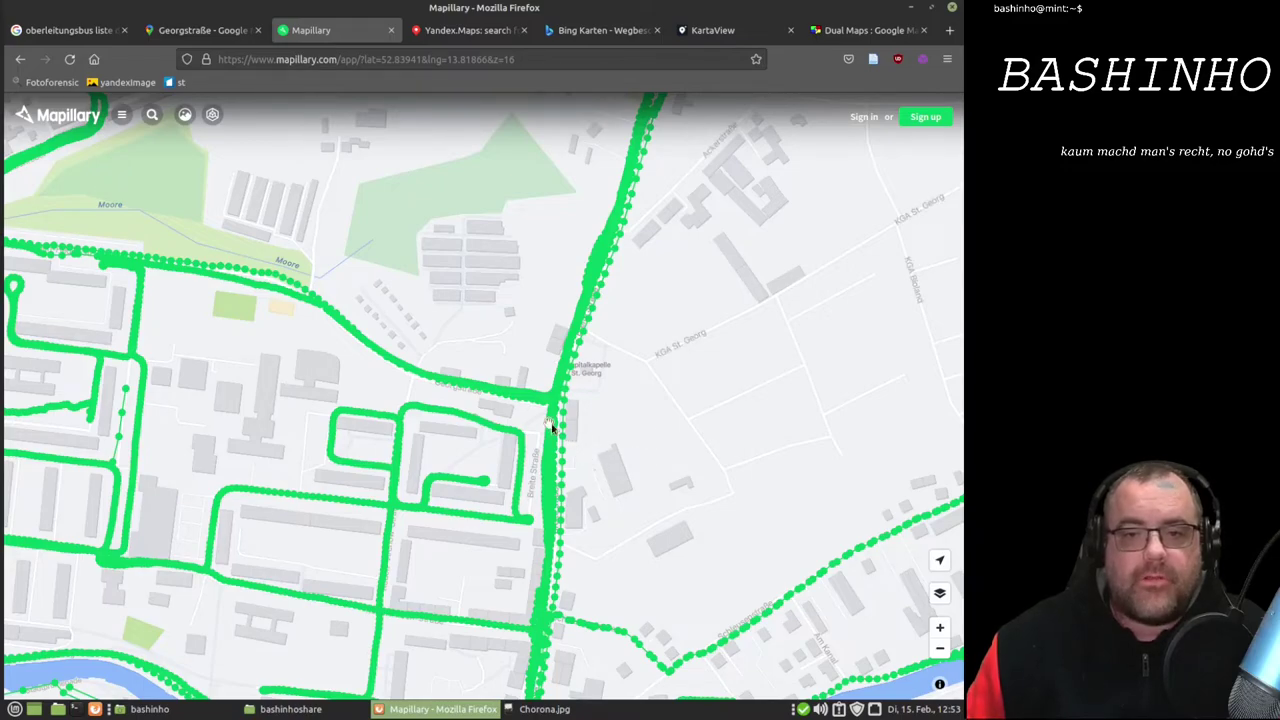
pyautogui.moveTo(549, 427)
pyautogui.scroll(2, 586, 440)
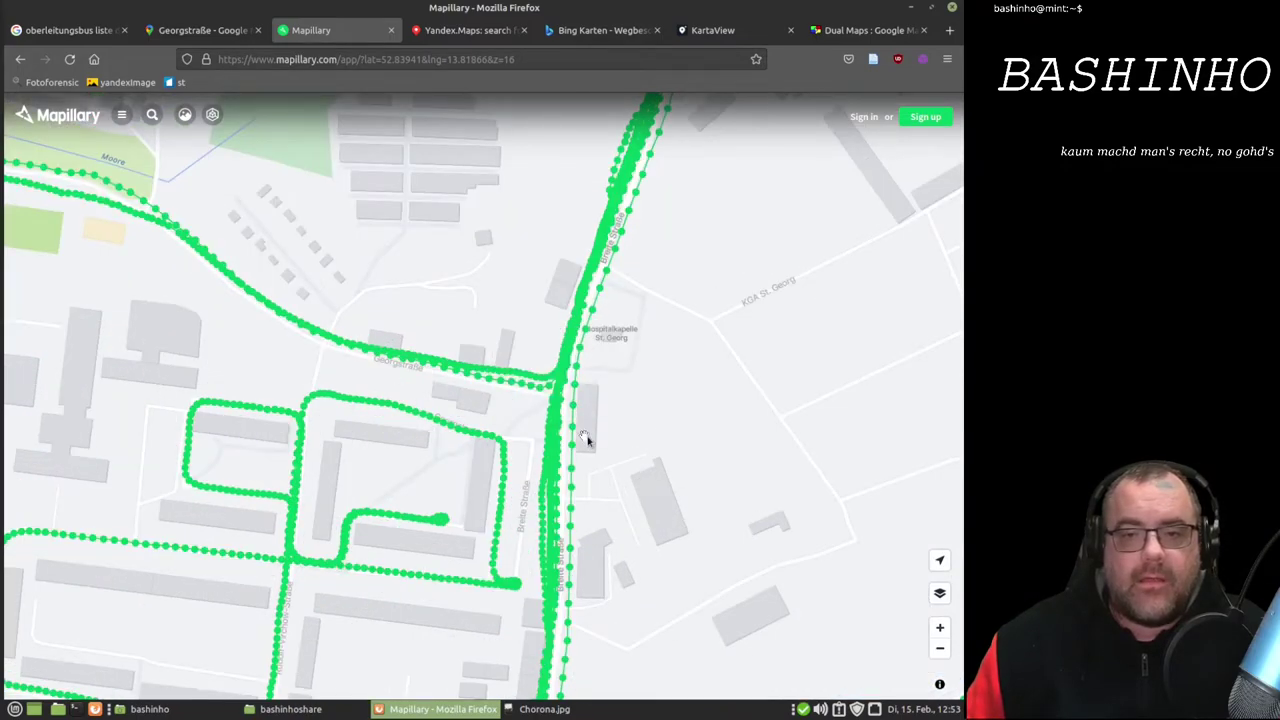
pyautogui.scroll(2, 586, 440)
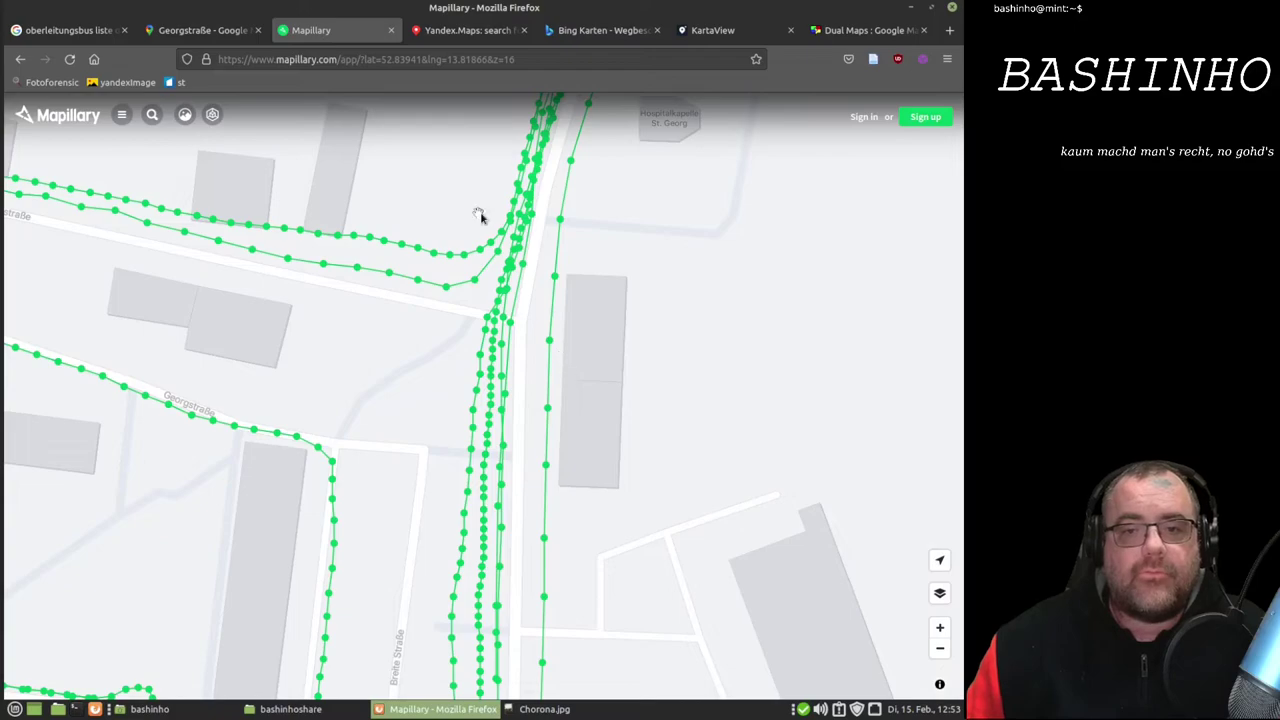
pyautogui.scroll(-1, 531, 297)
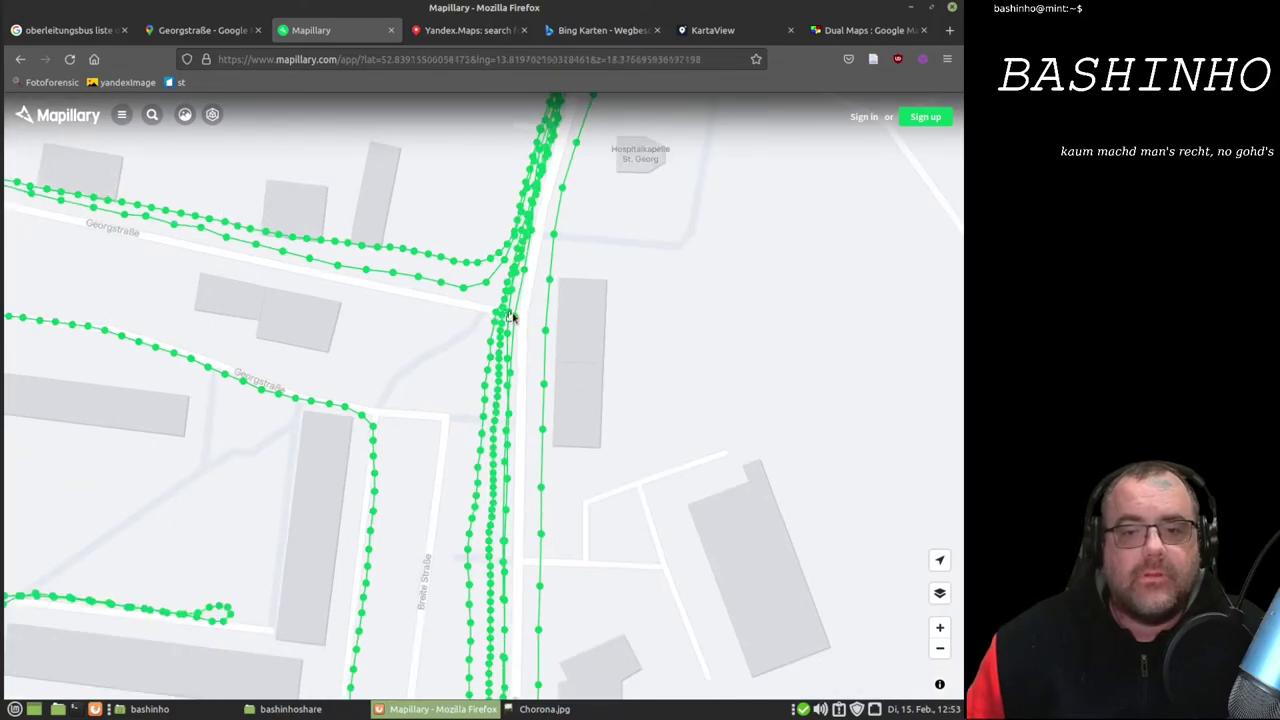
pyautogui.moveTo(516, 321)
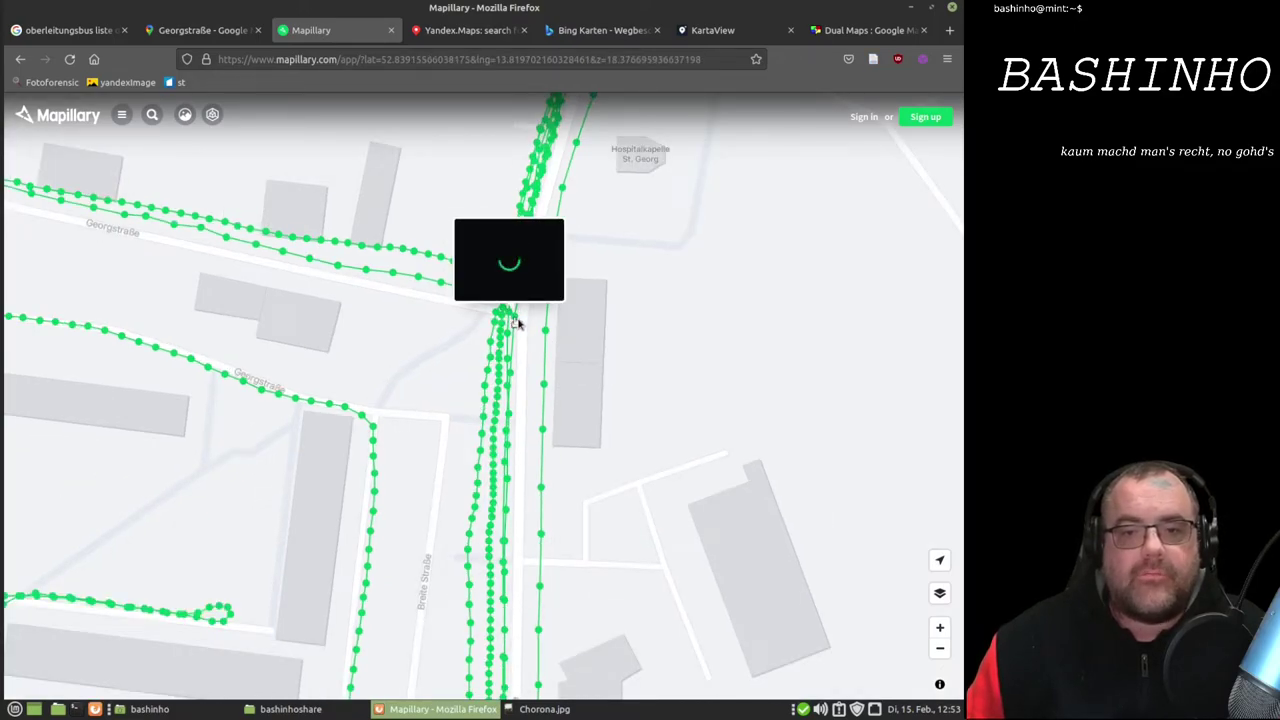
# - Open the August 2020 junction image showing the CHORONA building and expand it full-size
pyautogui.click(520, 321)
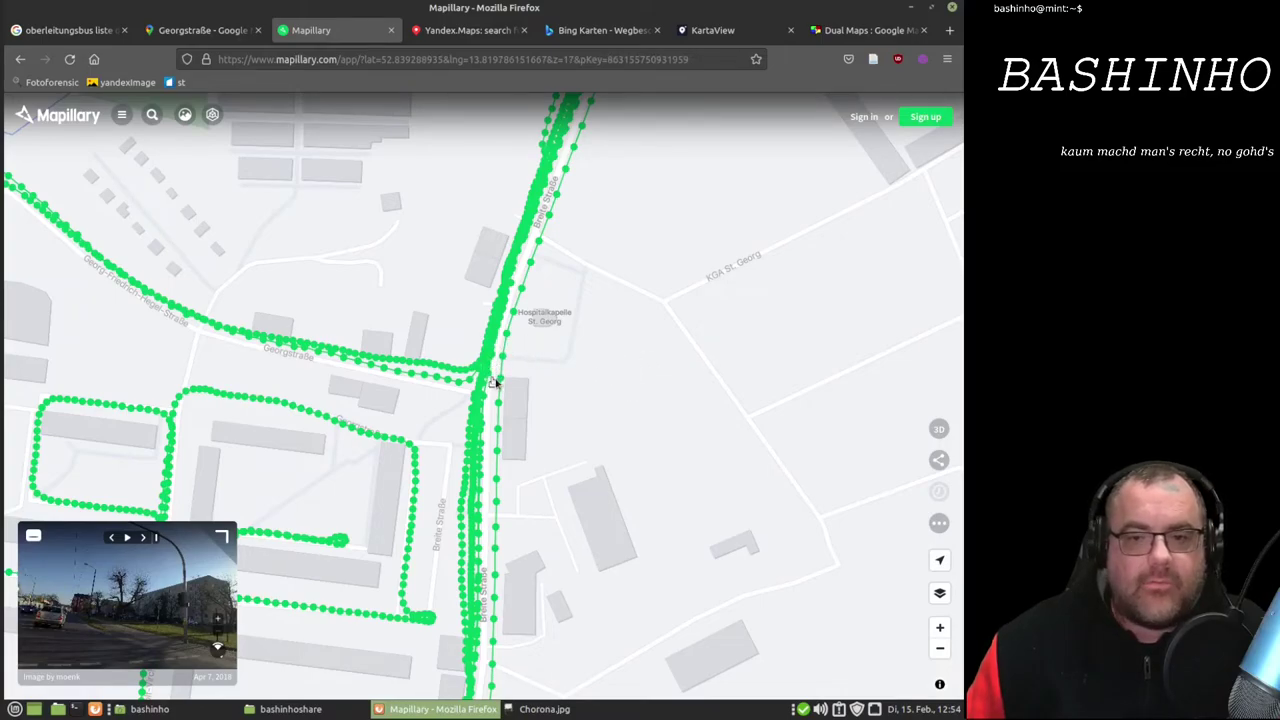
pyautogui.moveTo(484, 380)
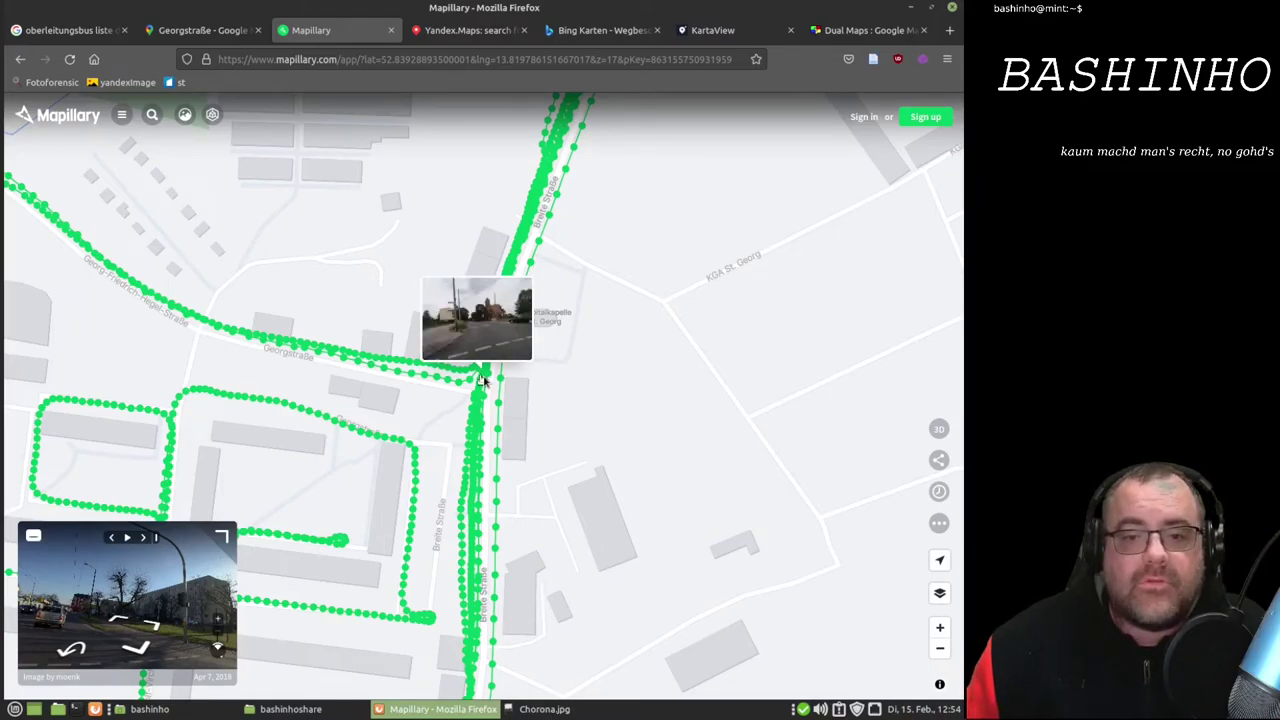
pyautogui.click(484, 380)
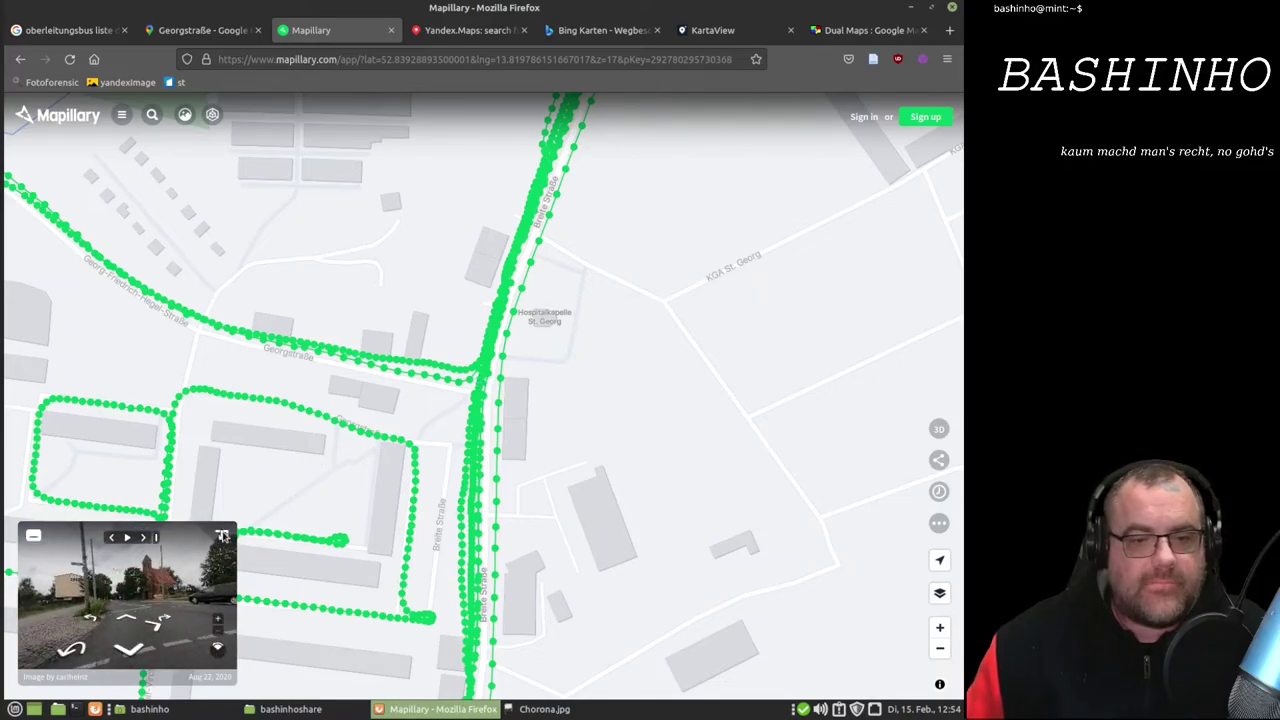
pyautogui.click(221, 539)
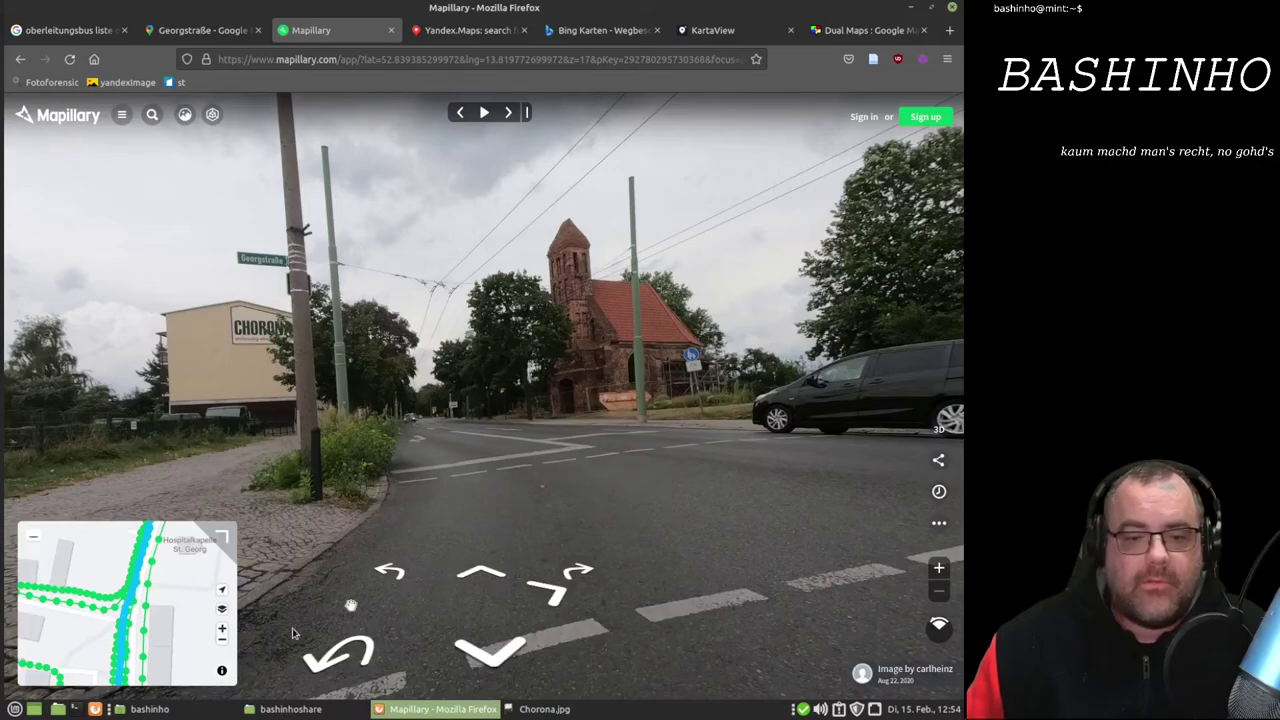
# - Zoom Chorona.jpg out to 71% for comparison, then bring up Yandex Maps in Firefox
pyautogui.moveTo(540, 713)
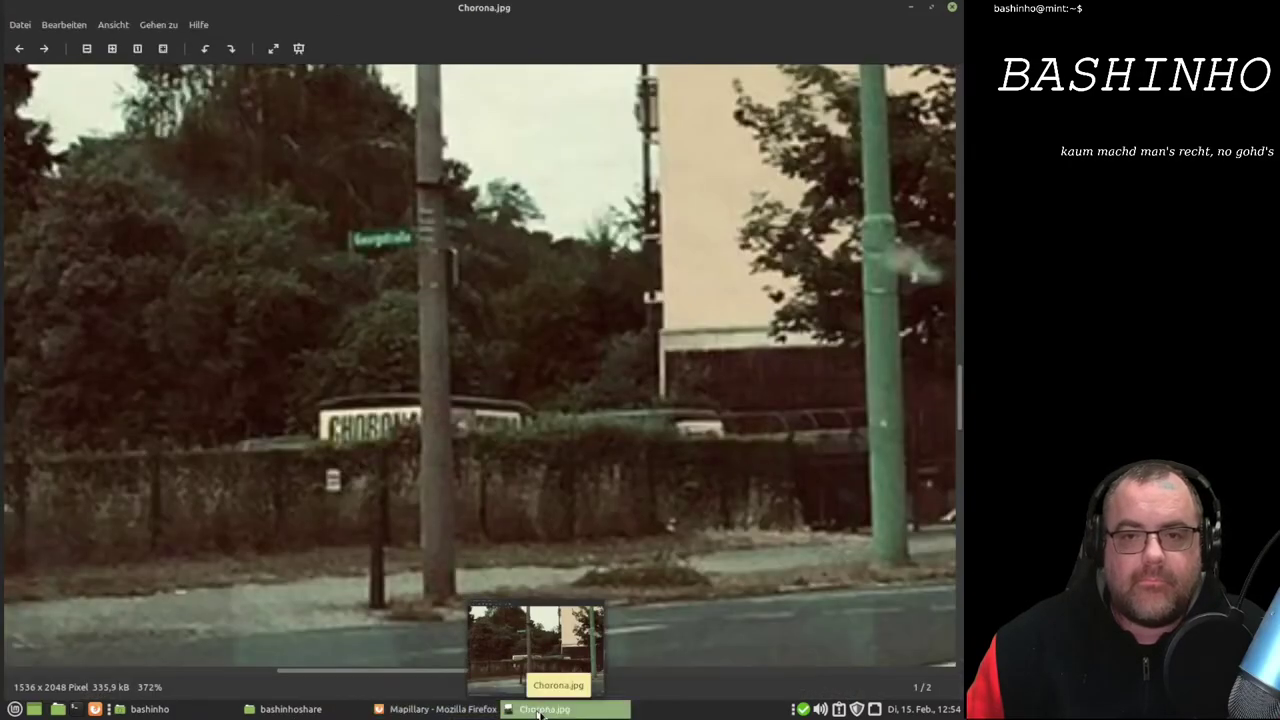
pyautogui.scroll(-5, 571, 517)
pyautogui.scroll(-4, 583, 497)
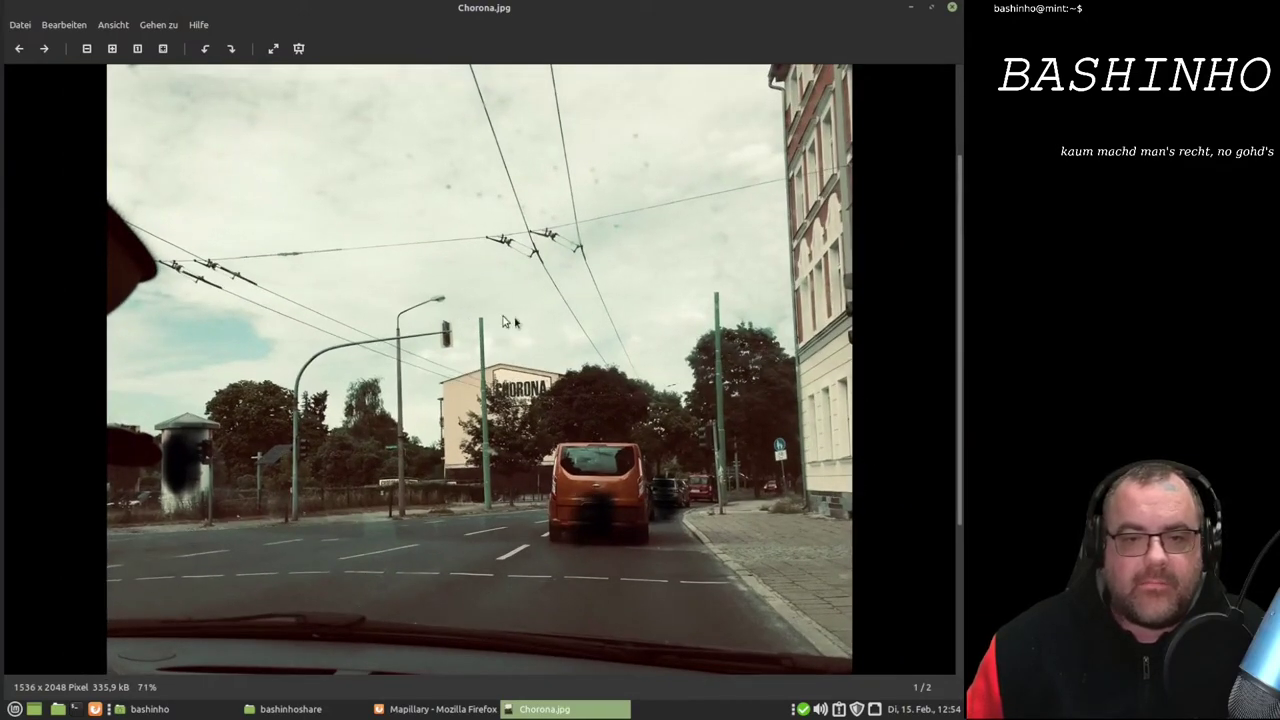
pyautogui.click(440, 710)
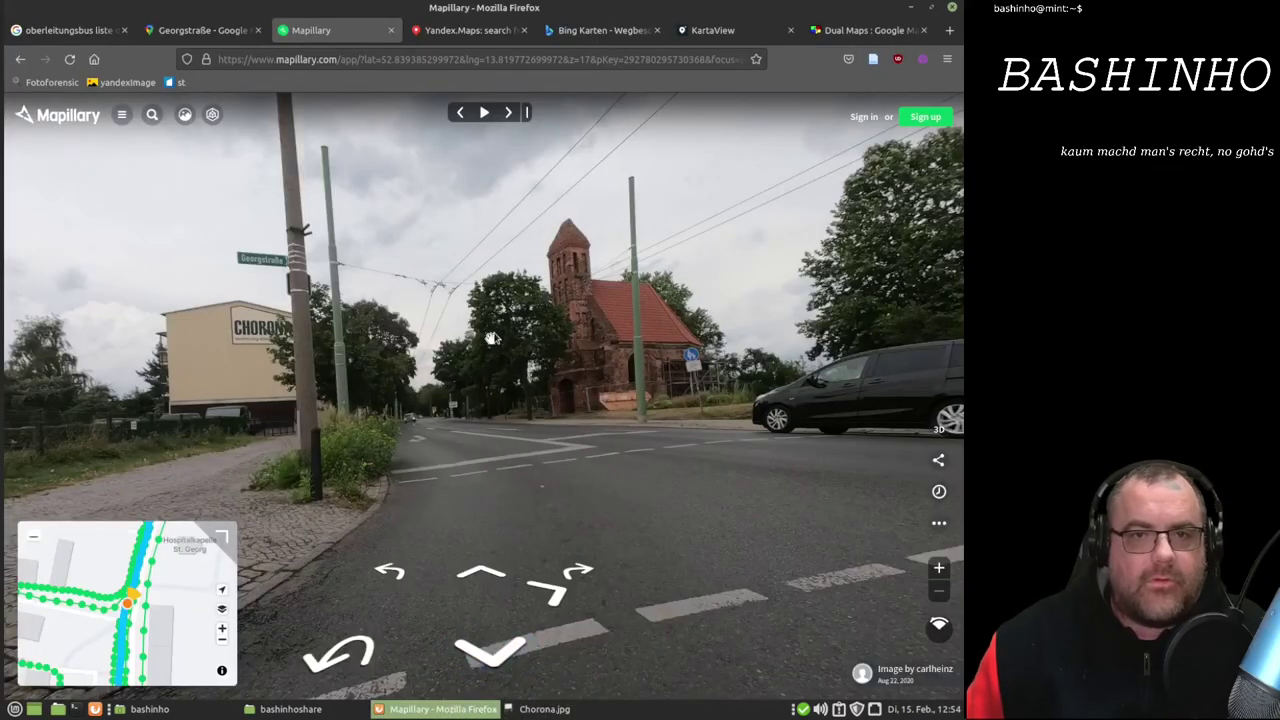
pyautogui.click(463, 32)
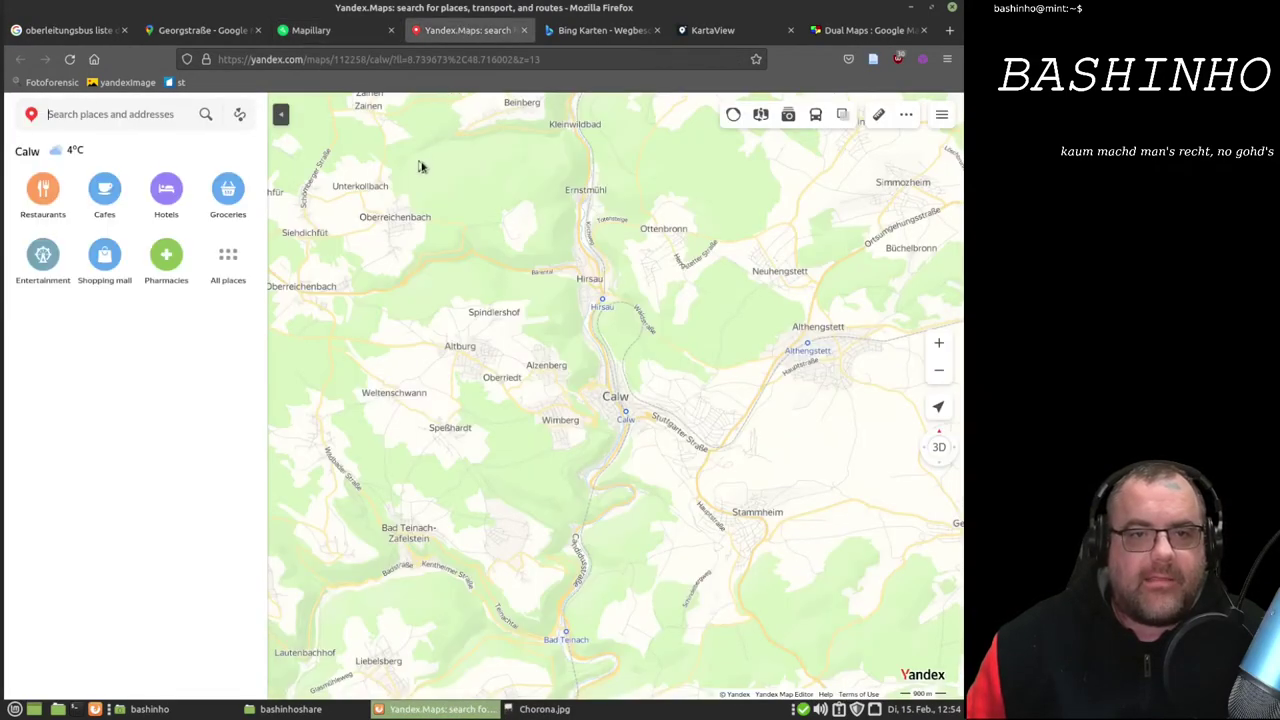
# - Look through the Bing Karten and KartaView tabs, ending on the Dual Maps page
pyautogui.click(574, 33)
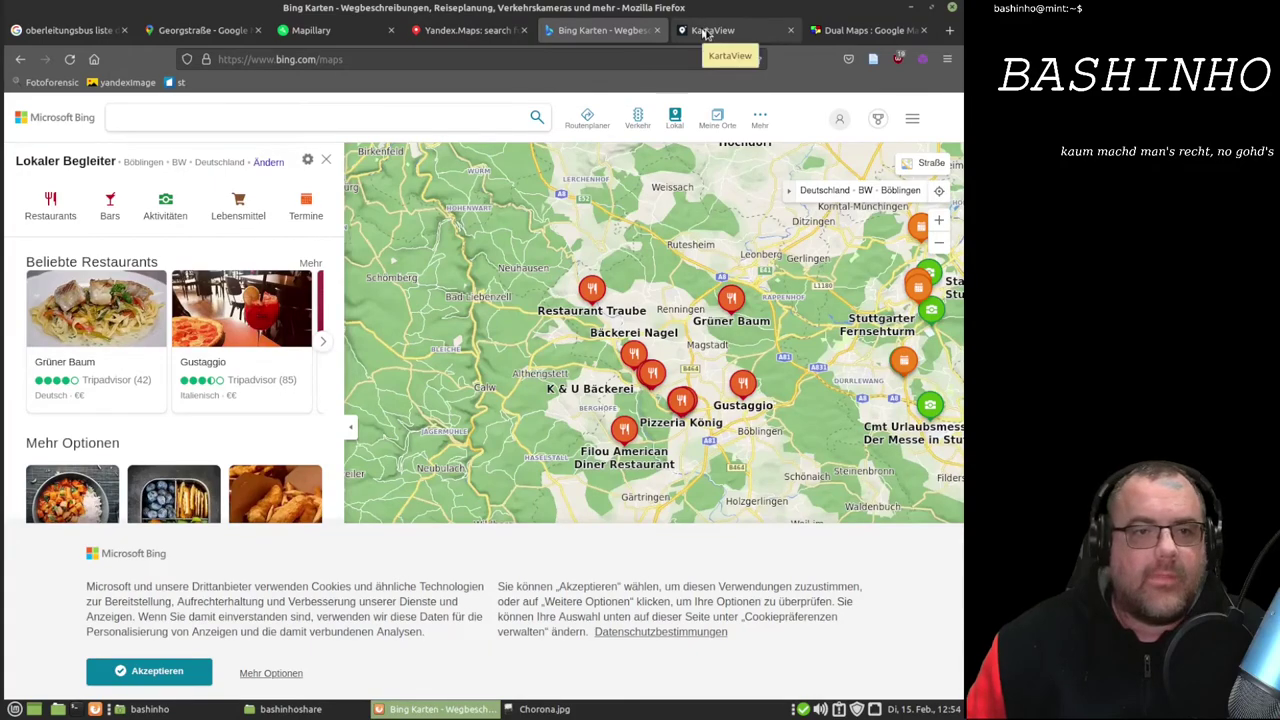
pyautogui.click(704, 33)
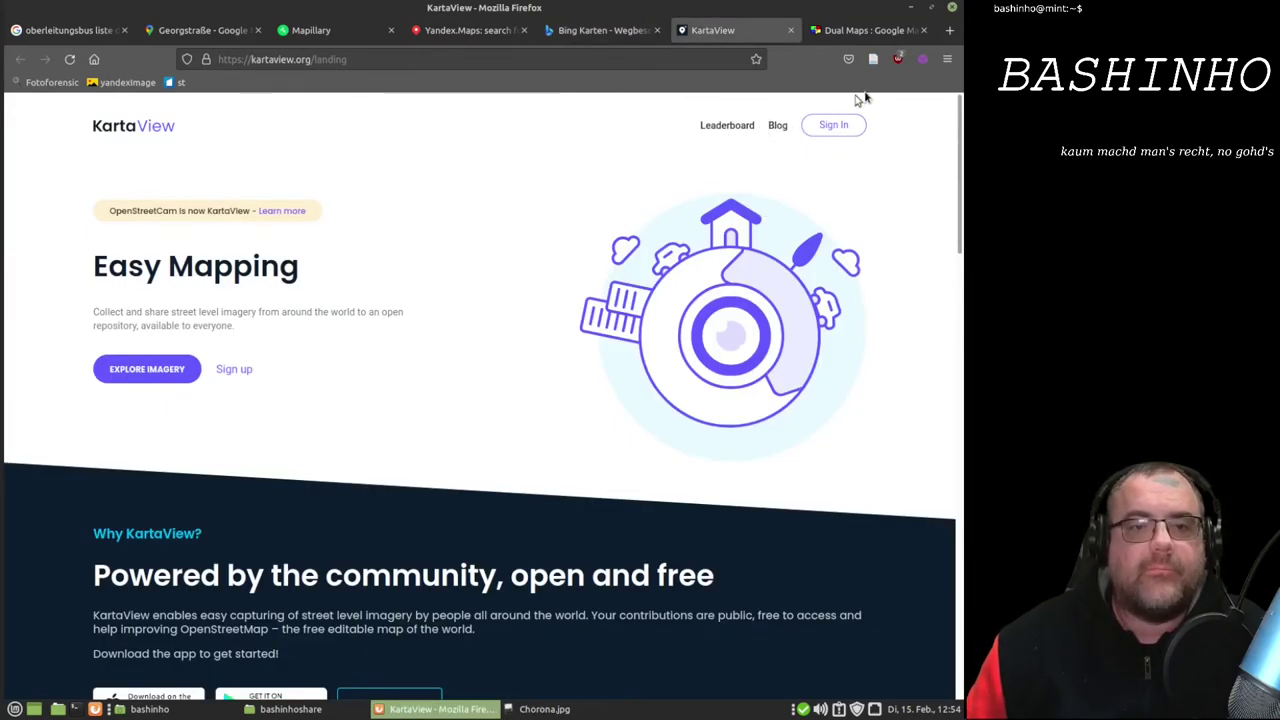
pyautogui.click(866, 33)
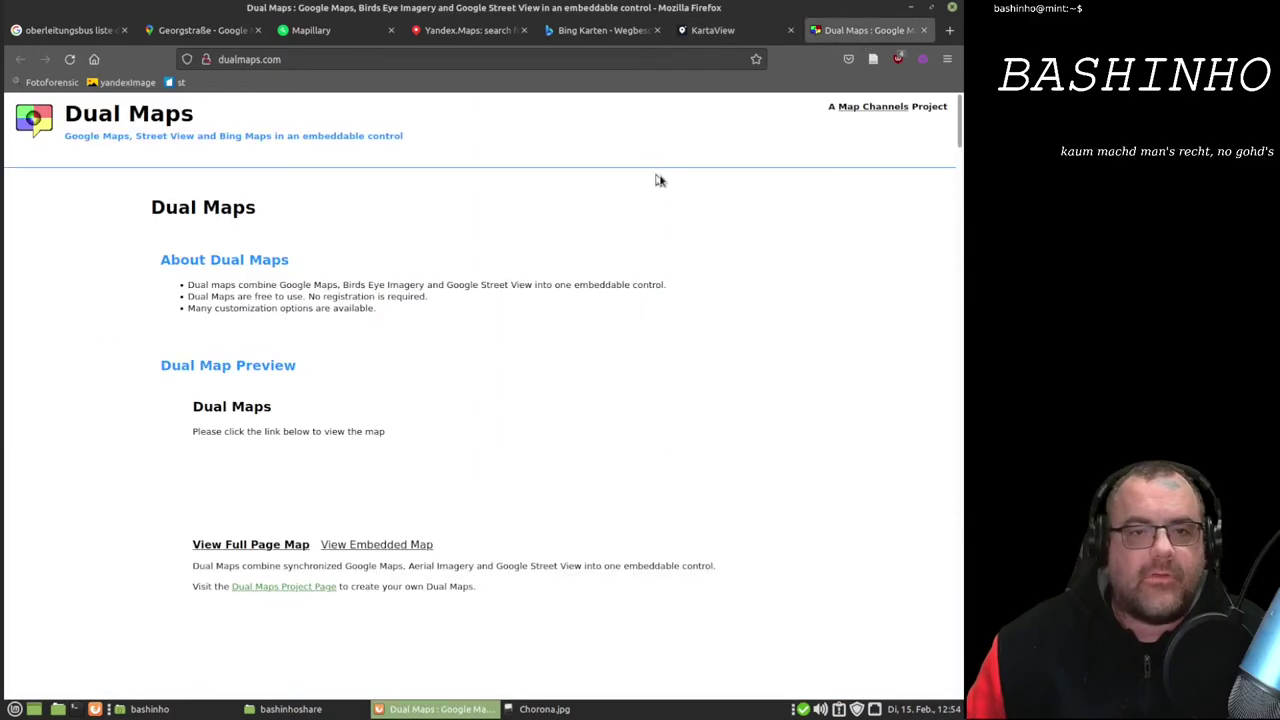